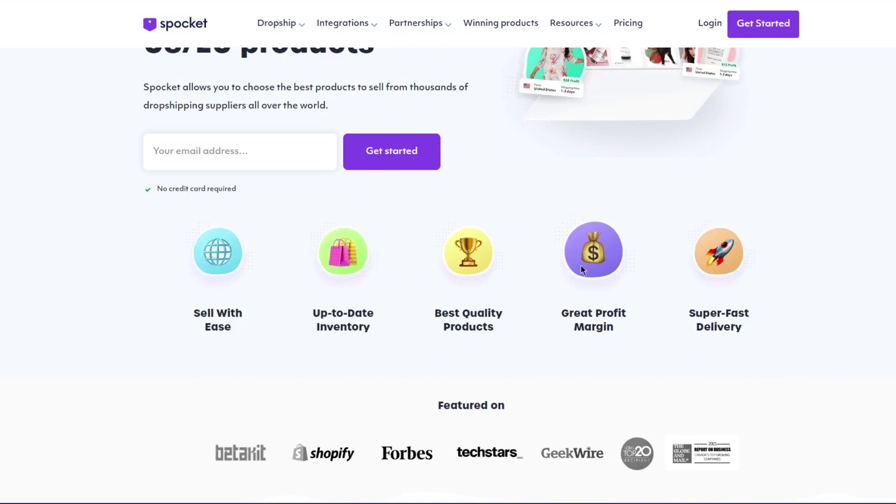
scroll(811, 272, "down", 1)
scroll(812, 279, "down", 1)
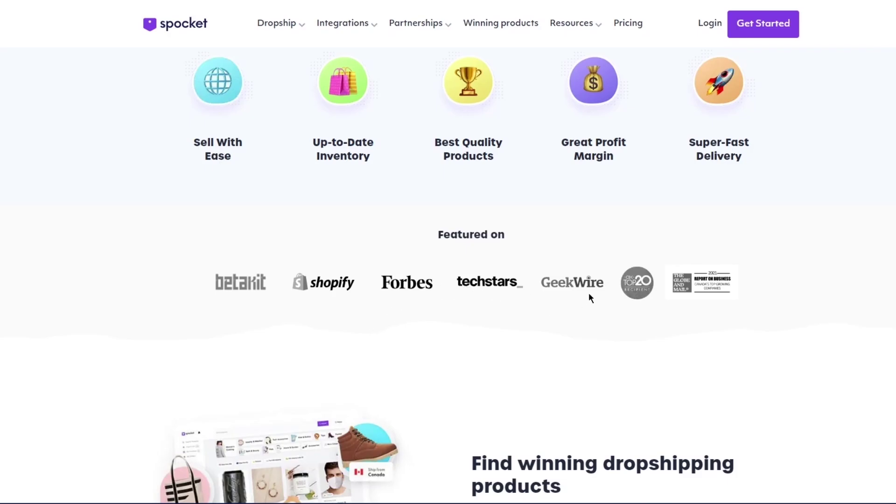
scroll(700, 287, "down", 3)
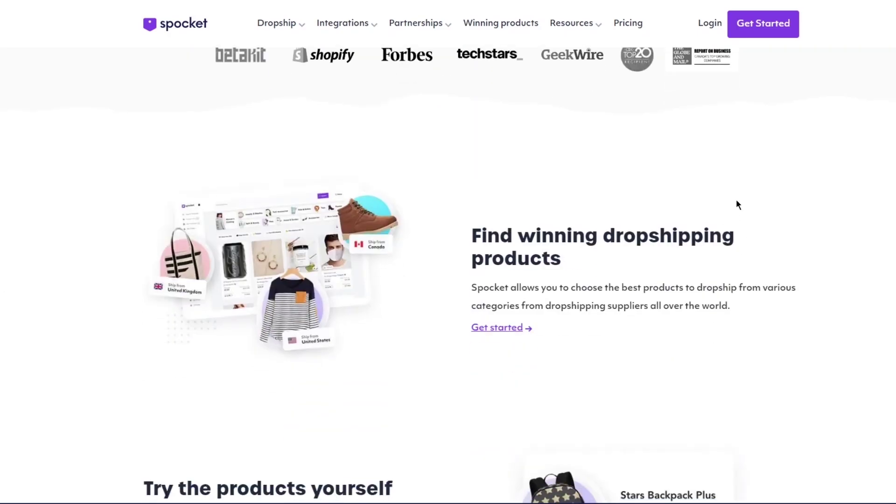
scroll(737, 193, "up", 1)
scroll(738, 189, "down", 4)
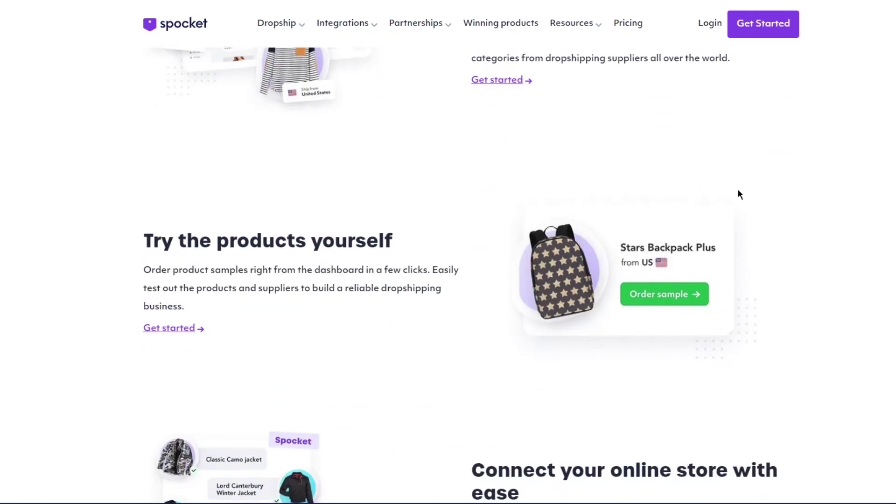
scroll(80, 189, "down", 2)
scroll(244, 197, "down", 1)
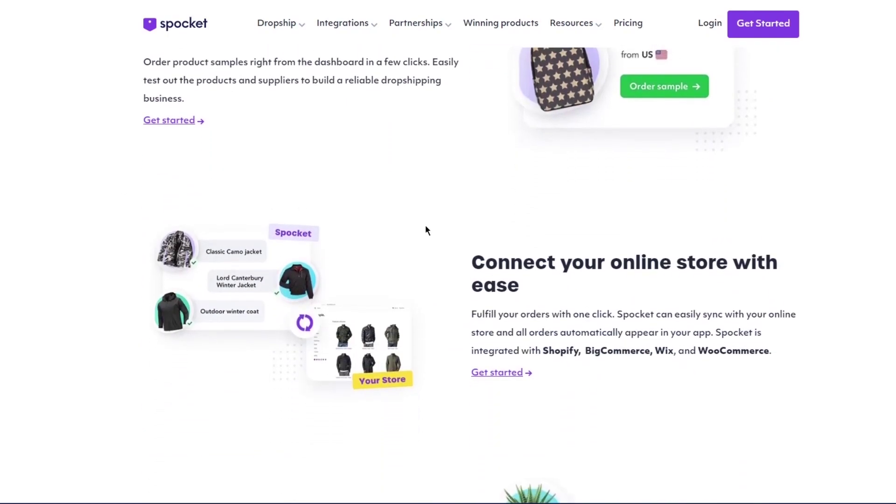
left_click_drag(463, 235, 520, 286)
Highlight the store-integrations sentence and the four dropshipping steps: purchase, order, shipping, profit
left_click(595, 285)
left_click_drag(557, 353, 582, 354)
left_click(631, 353)
scroll(744, 348, "down", 5)
scroll(723, 303, "down", 3)
scroll(592, 310, "down", 3)
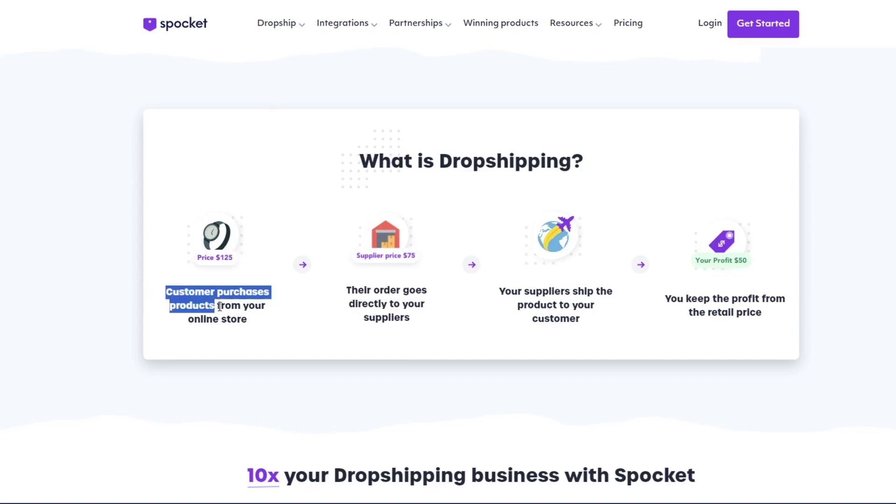
left_click_drag(140, 287, 258, 328)
left_click(243, 317)
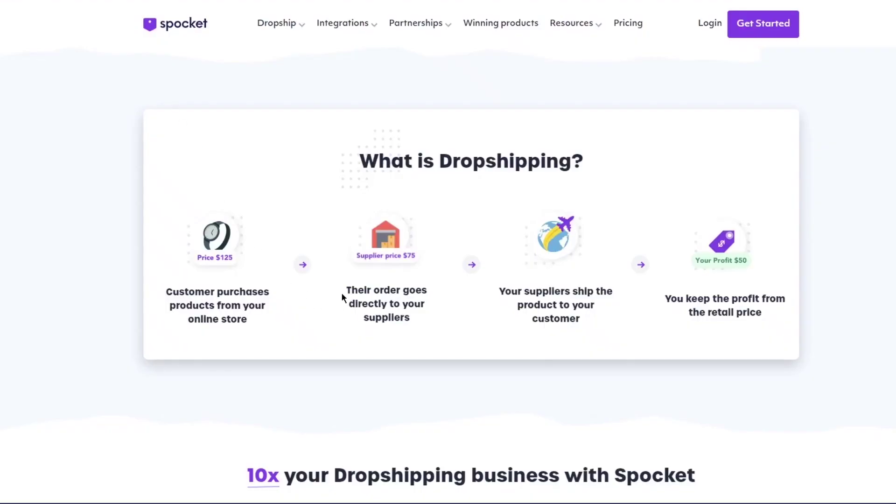
left_click_drag(341, 292, 399, 328)
left_click(413, 326)
left_click_drag(489, 287, 598, 326)
left_click(606, 329)
left_click_drag(662, 293, 764, 329)
left_click(776, 338)
scroll(844, 343, "down", 4)
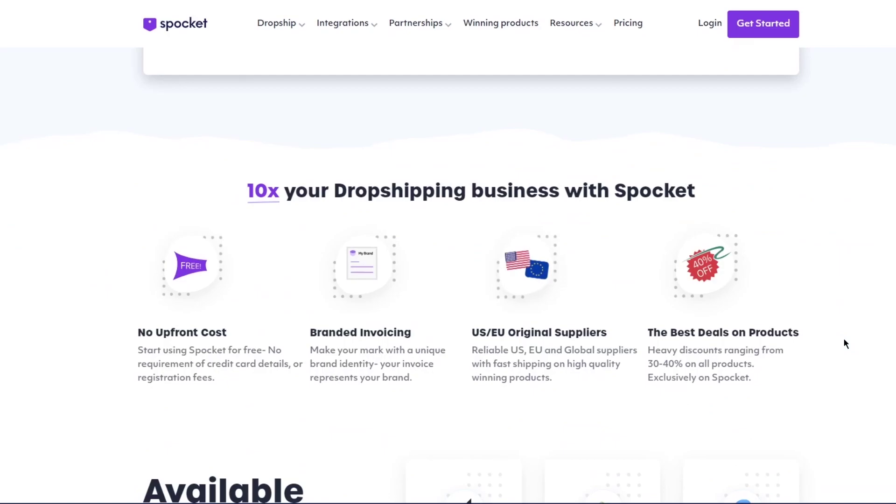
scroll(873, 295, "down", 10)
scroll(873, 294, "down", 6)
scroll(448, 294, "up", 5)
scroll(449, 294, "up", 10)
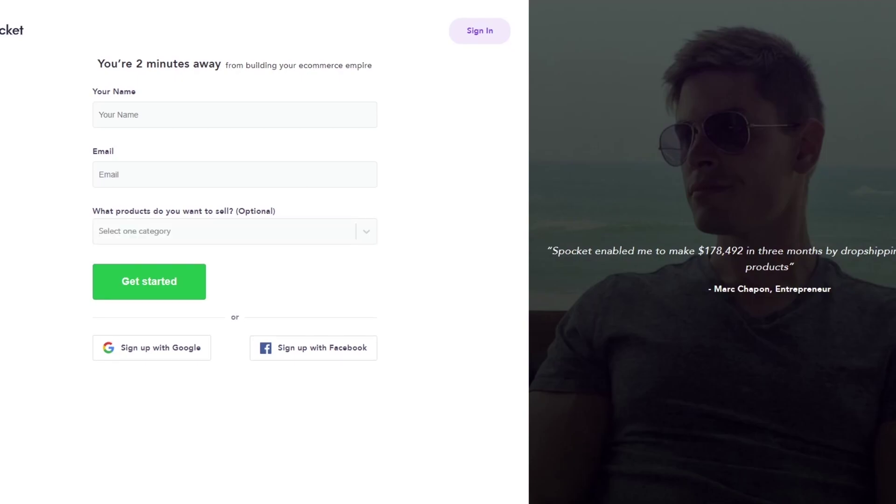
Fill the name from the saved suggestion and paste the copied email address
left_click(214, 120)
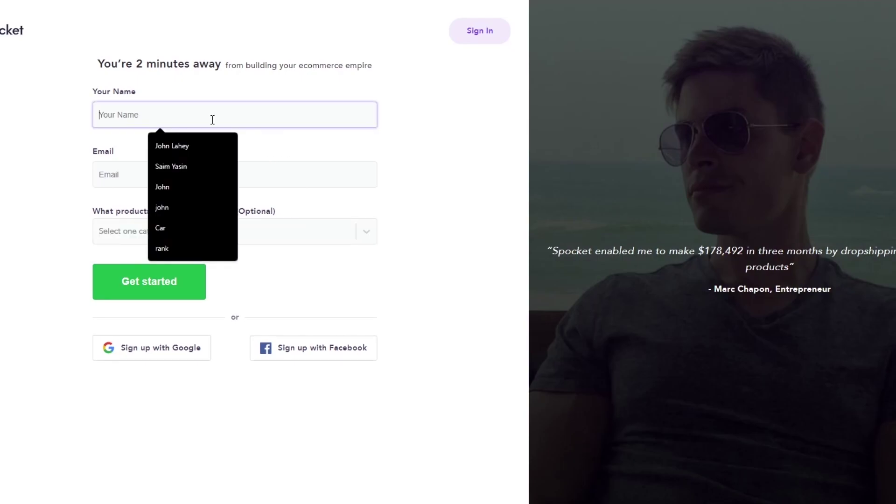
left_click(193, 143)
left_click(123, 176)
right_click(123, 176)
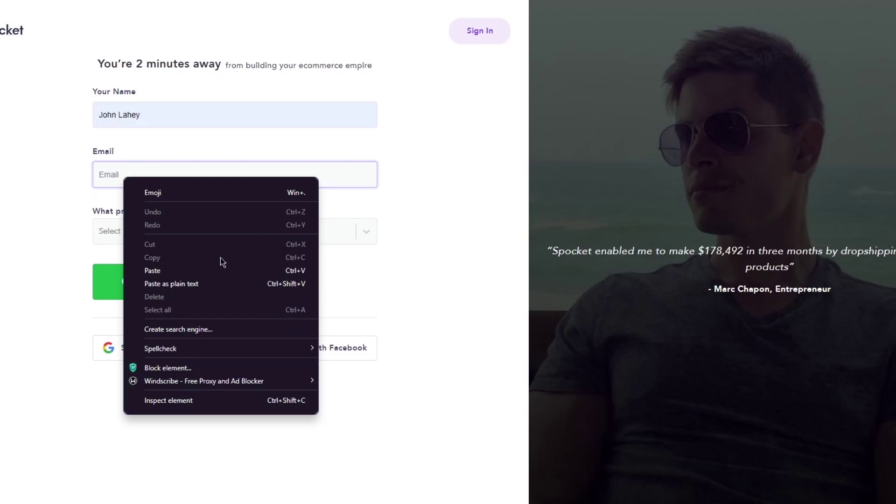
left_click(189, 271)
Choose Men's Clothing as the product category and submit the sign-up form
left_click(125, 235)
scroll(268, 293, "down", 1)
scroll(268, 293, "down", 2)
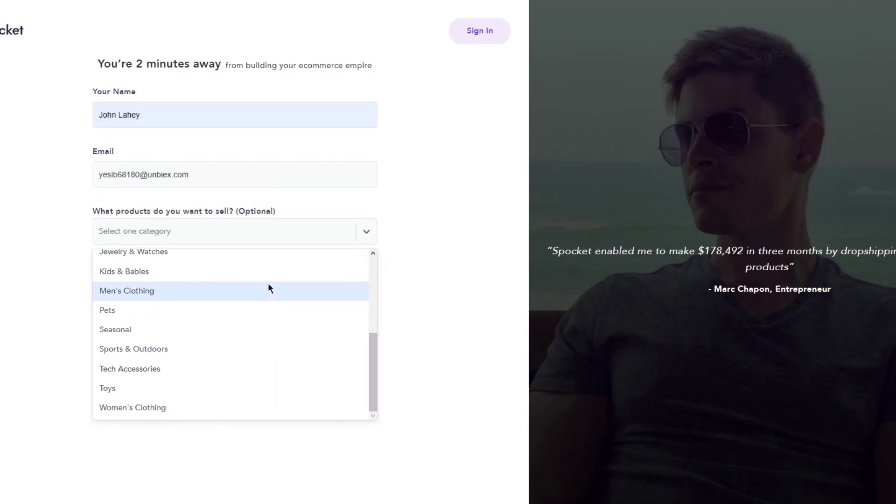
scroll(185, 350, "up", 3)
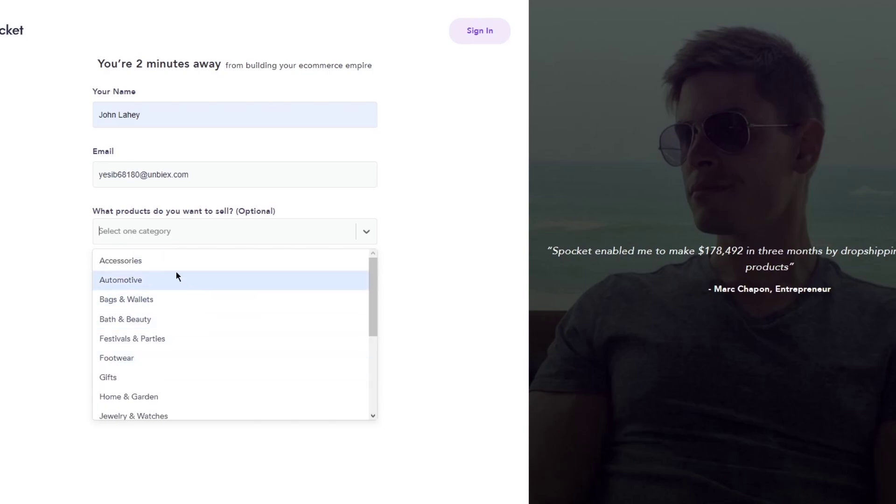
scroll(175, 329, "down", 1)
scroll(180, 334, "down", 1)
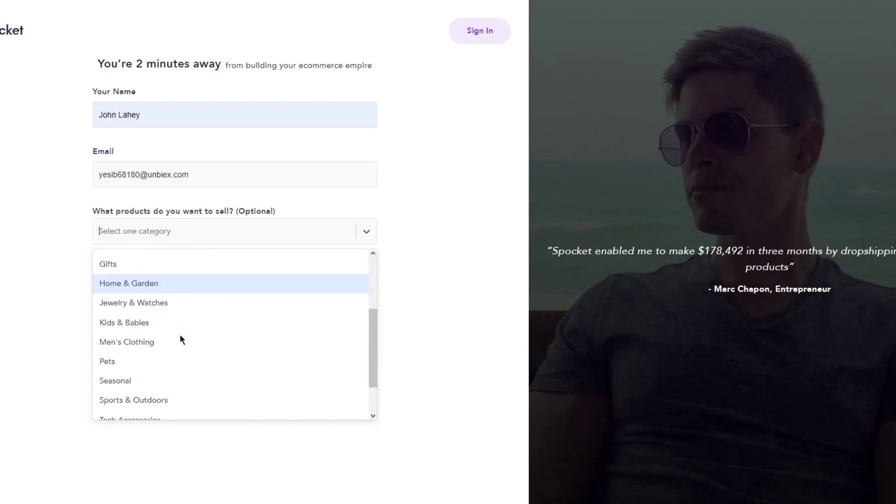
scroll(180, 334, "down", 1)
left_click(136, 296)
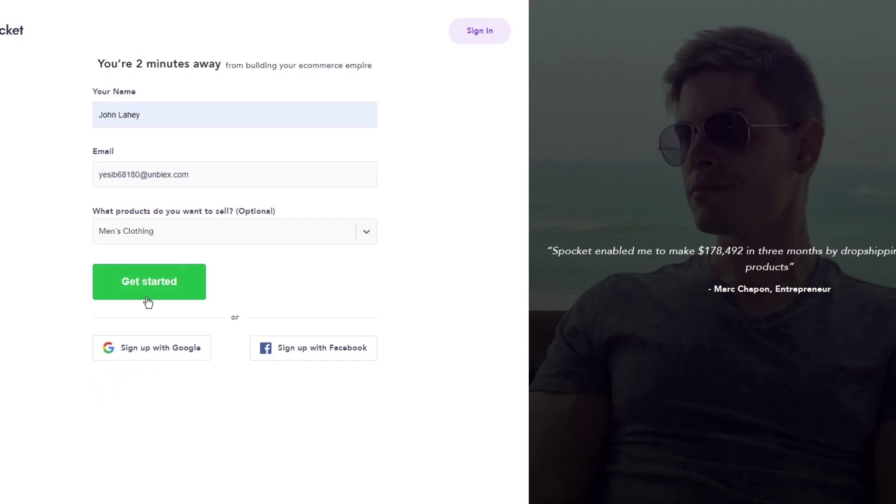
left_click(155, 292)
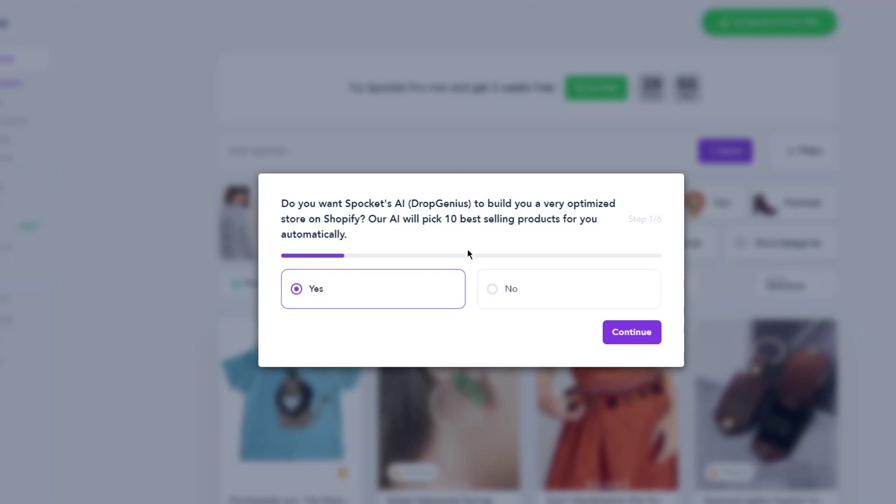
Decline the AI-built Shopify store and choose Men's Clothing as the selling category
left_click(536, 302)
left_click(618, 330)
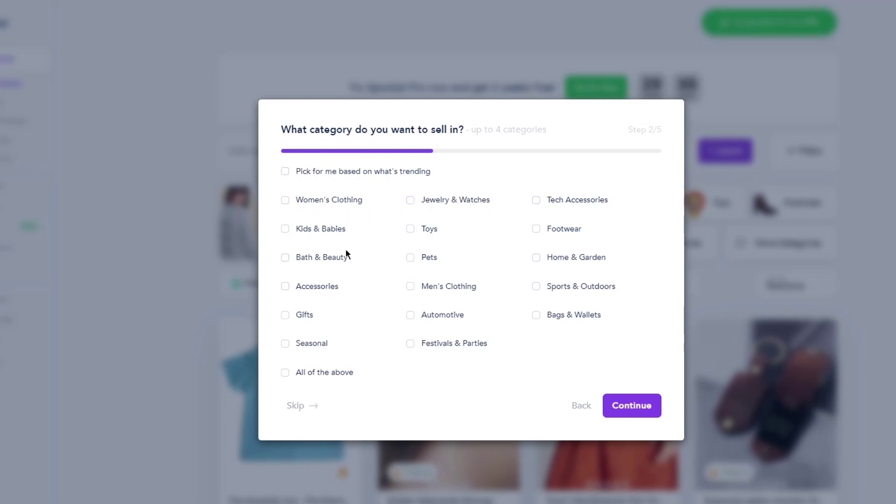
left_click(411, 287)
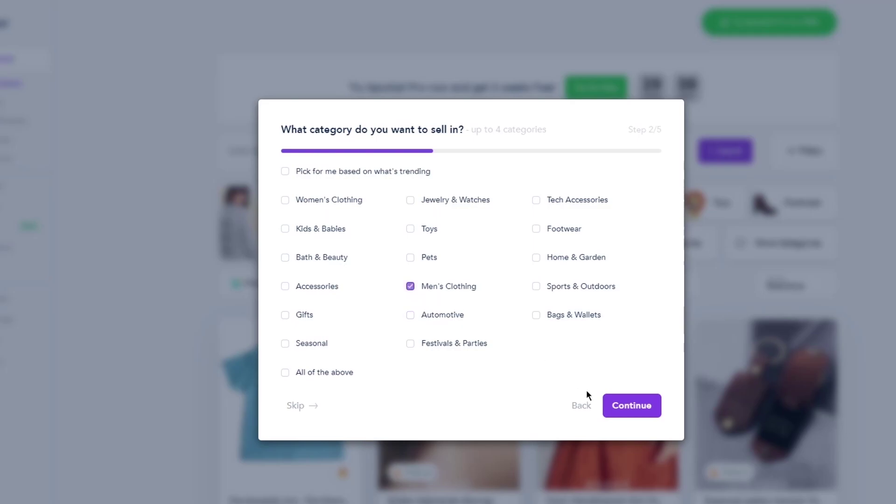
left_click(622, 407)
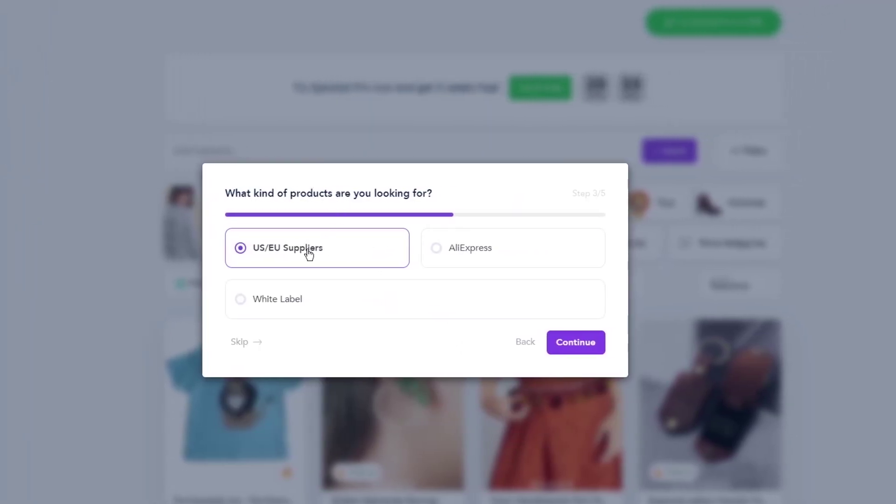
Settle on US/EU Suppliers as the product source and move to the region question
left_click(482, 258)
left_click(394, 310)
left_click(490, 256)
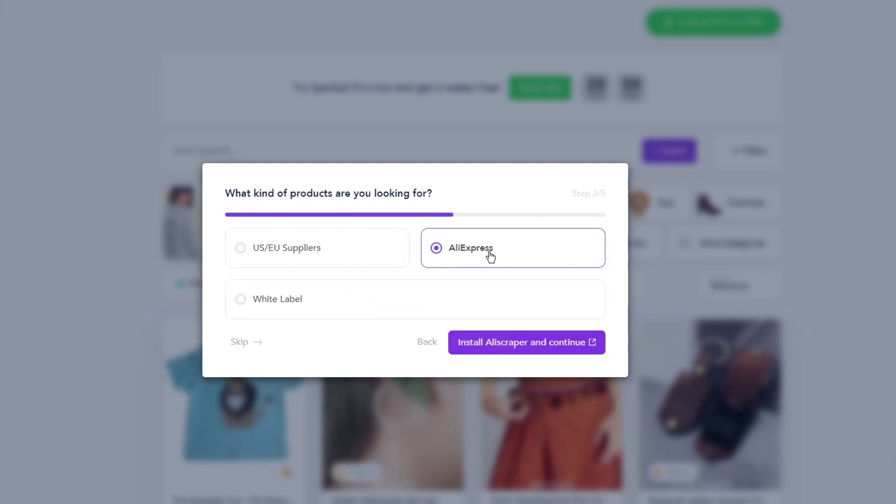
left_click(336, 246)
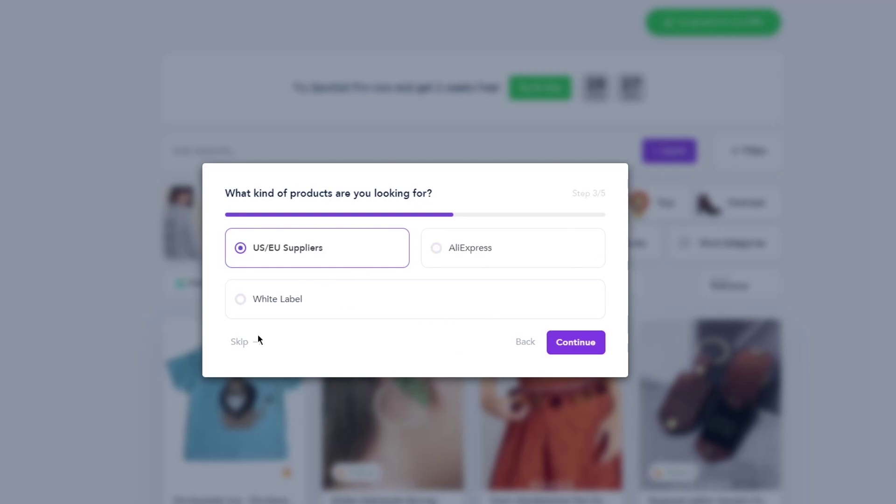
left_click(571, 347)
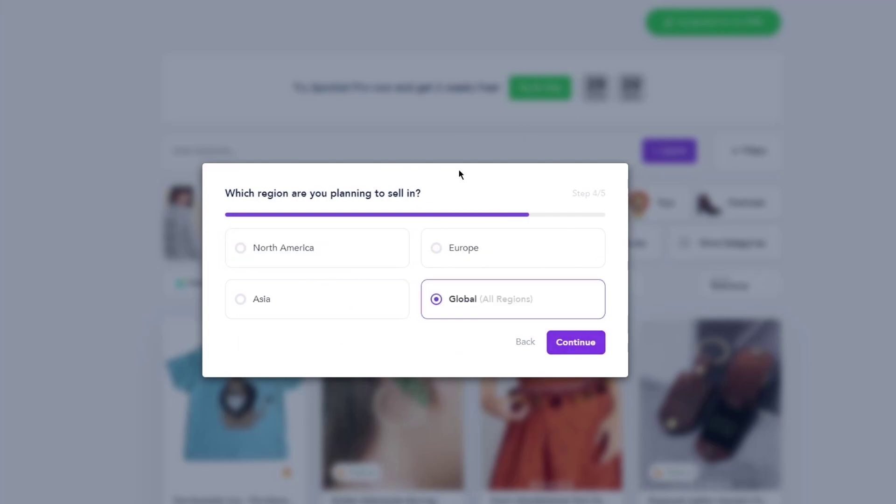
left_click_drag(264, 193, 386, 193)
left_click(509, 178)
Keep the Global selling region and look over the Starter and Pro plan details
left_click(576, 342)
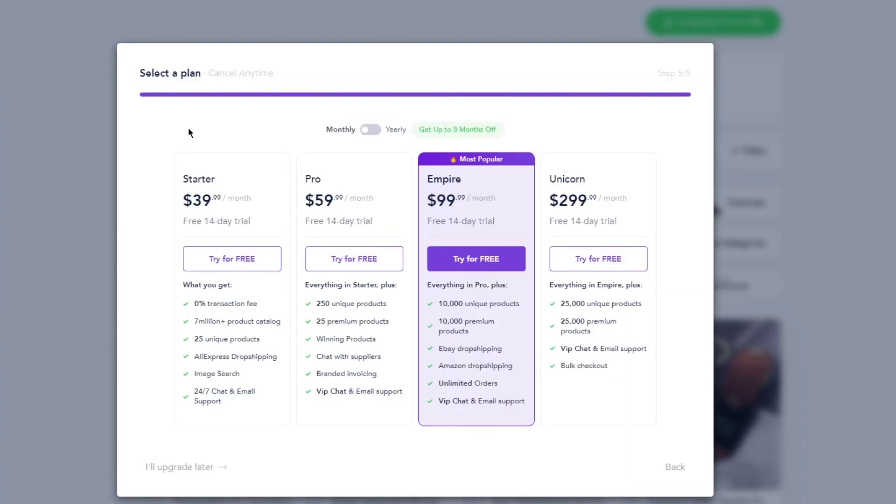
left_click_drag(167, 171, 613, 298)
left_click(497, 122)
left_click_drag(243, 184, 315, 220)
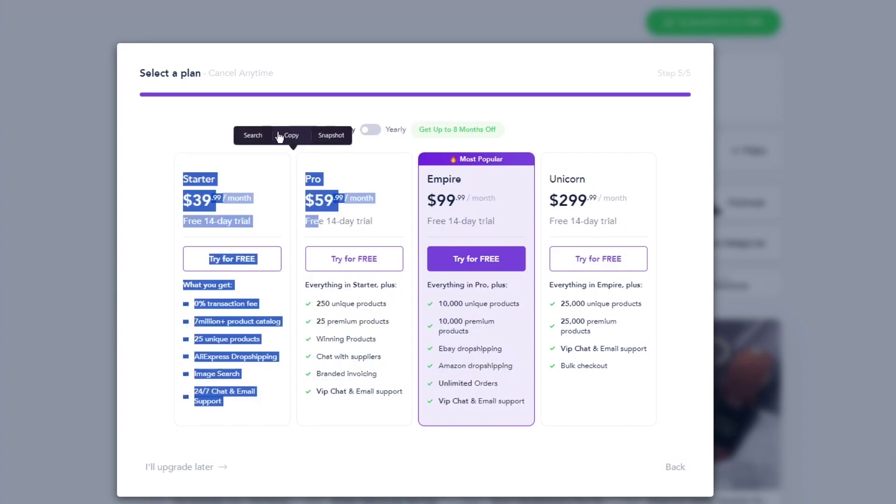
left_click(241, 112)
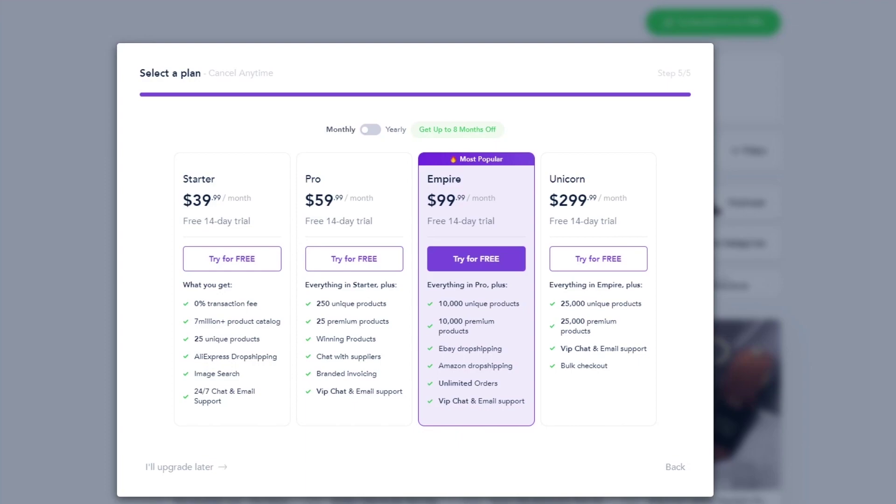
left_click(204, 467)
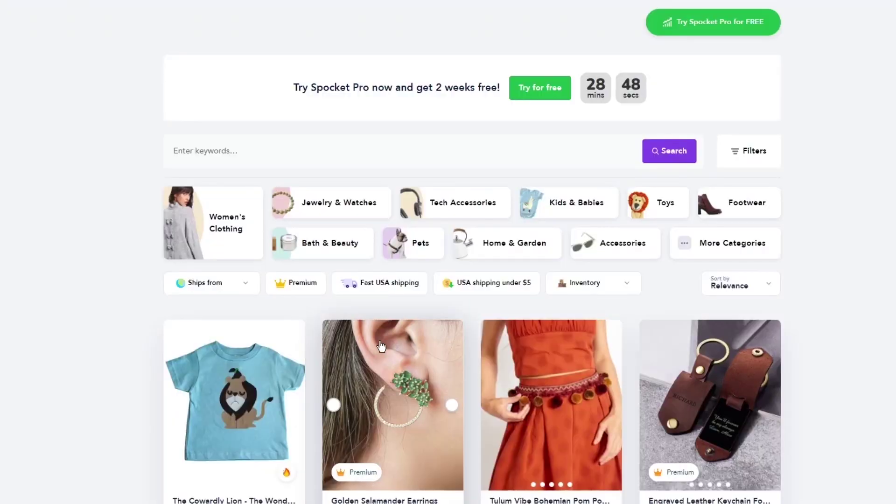
scroll(152, 225, "down", 3)
scroll(116, 205, "down", 2)
scroll(119, 209, "up", 5)
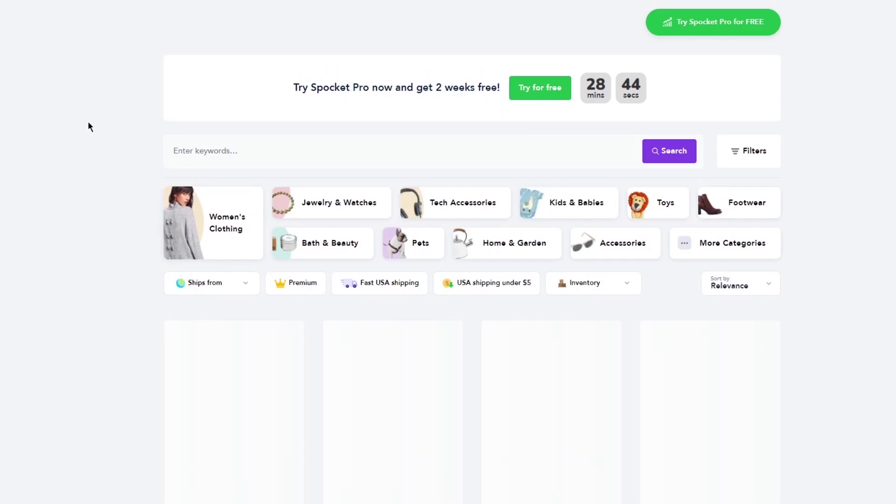
scroll(87, 125, "down", 3)
scroll(90, 127, "up", 3)
scroll(224, 177, "down", 2)
scroll(203, 181, "up", 2)
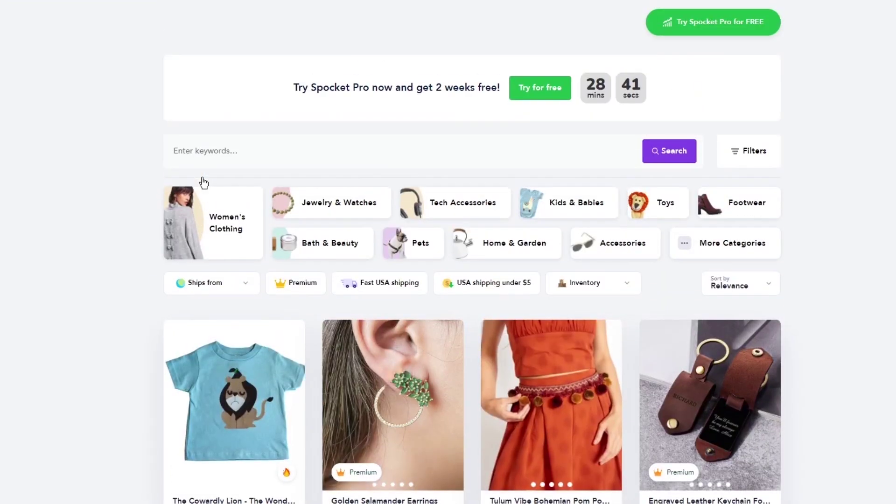
scroll(110, 196, "down", 3)
scroll(112, 200, "down", 4)
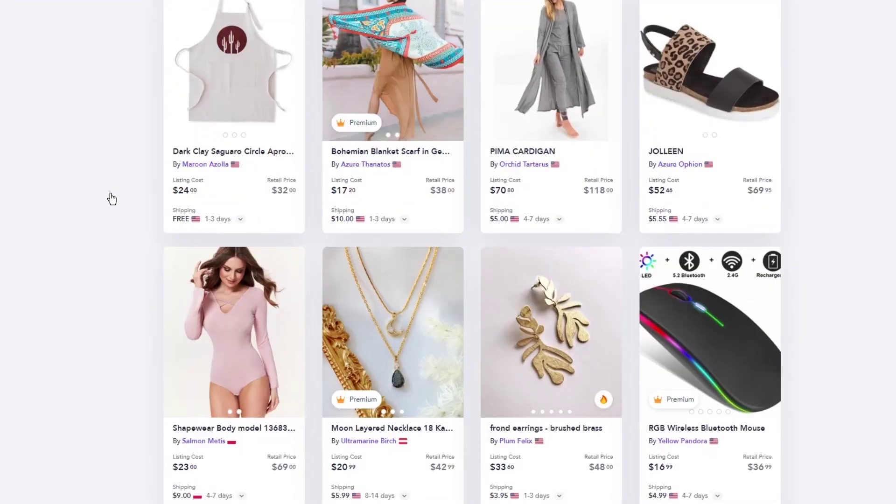
scroll(112, 199, "up", 10)
scroll(110, 199, "up", 3)
scroll(110, 199, "up", 5)
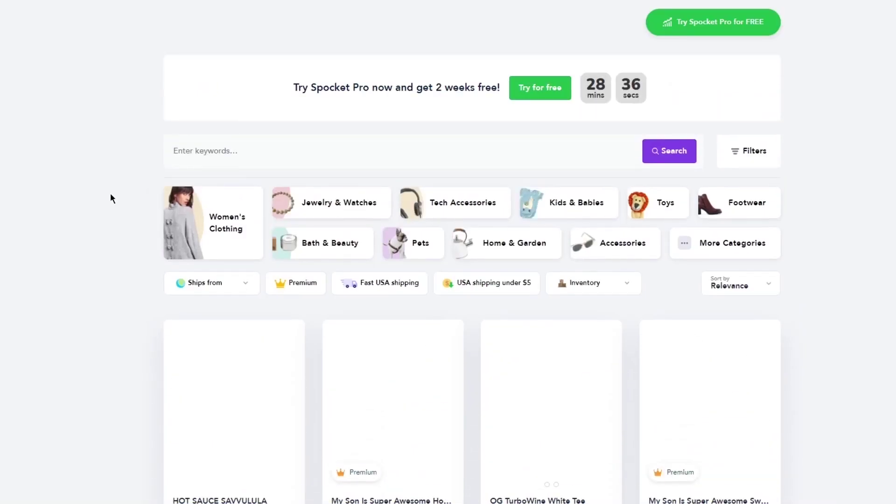
scroll(110, 196, "down", 2)
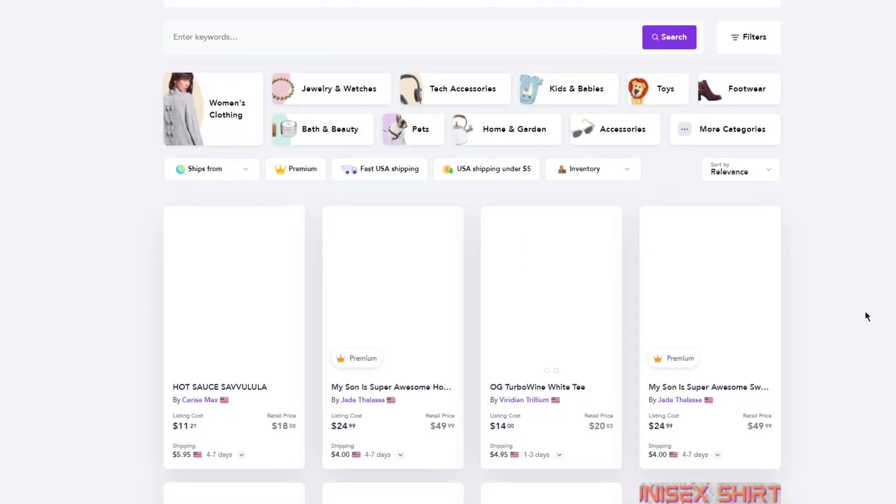
scroll(866, 313, "down", 5)
scroll(866, 312, "down", 3)
scroll(864, 316, "down", 2)
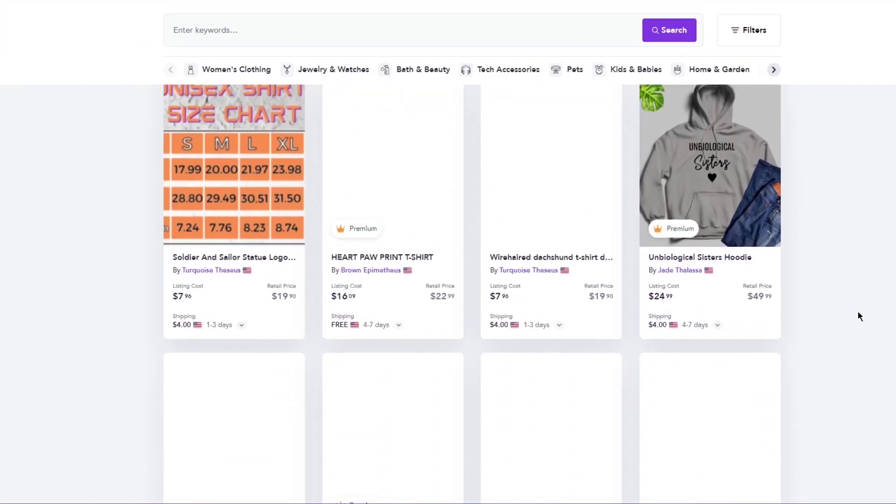
scroll(875, 267, "down", 2)
scroll(890, 278, "down", 1)
scroll(889, 278, "up", 5)
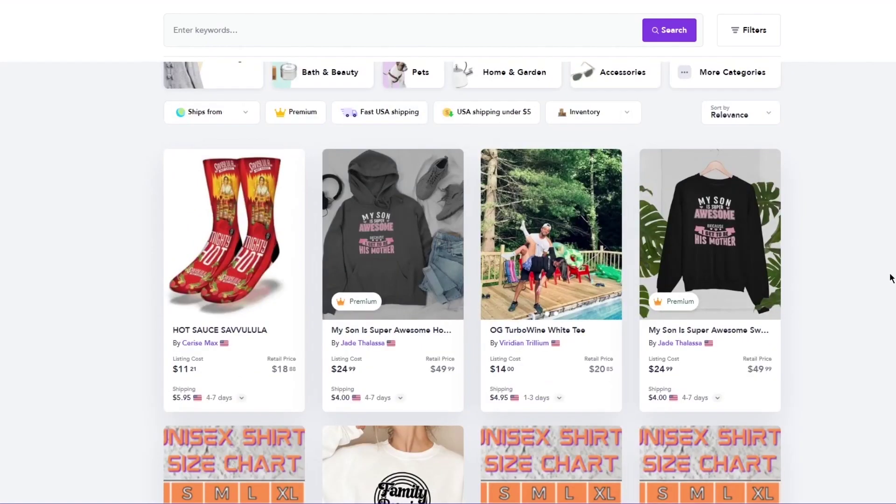
scroll(890, 279, "down", 4)
scroll(890, 277, "down", 3)
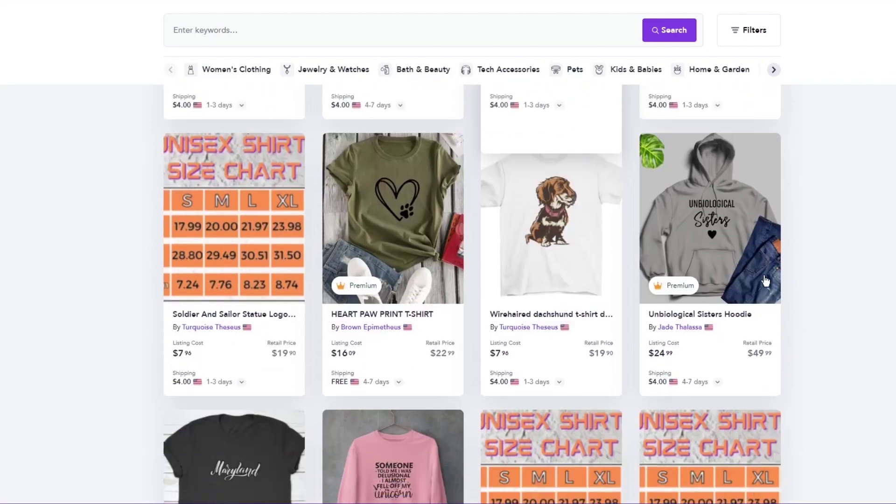
scroll(820, 275, "down", 3)
scroll(149, 247, "down", 1)
scroll(82, 254, "down", 3)
scroll(85, 250, "down", 4)
scroll(84, 250, "up", 1)
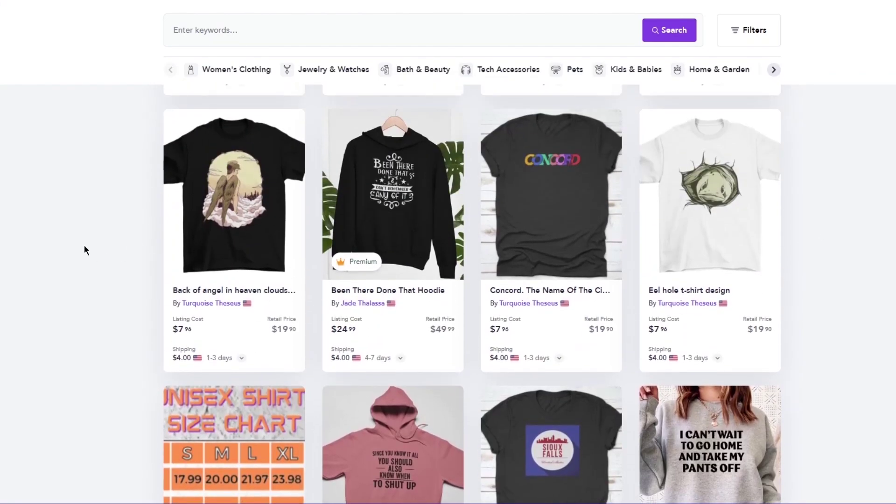
scroll(86, 250, "down", 3)
scroll(88, 250, "down", 1)
scroll(87, 250, "down", 3)
scroll(88, 250, "down", 4)
scroll(89, 250, "down", 1)
scroll(89, 249, "down", 4)
scroll(89, 249, "down", 4)
scroll(88, 249, "down", 4)
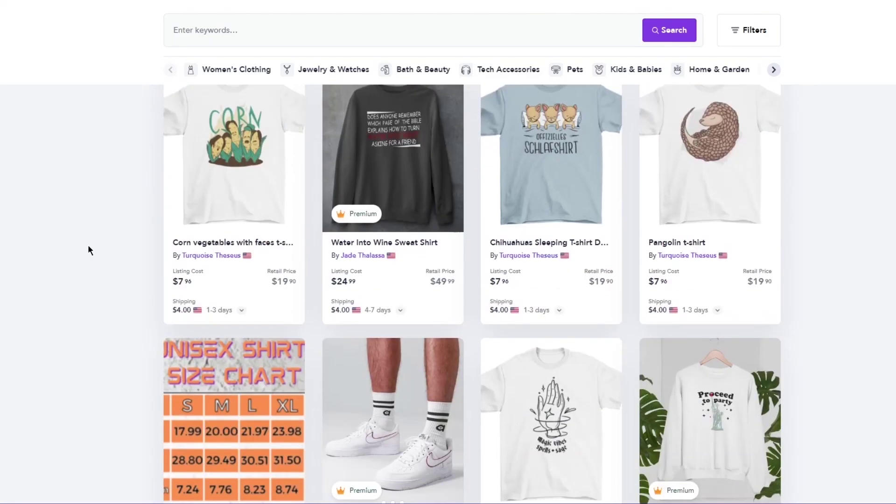
scroll(90, 249, "up", 5)
scroll(90, 249, "up", 5)
scroll(145, 194, "up", 5)
scroll(148, 190, "up", 5)
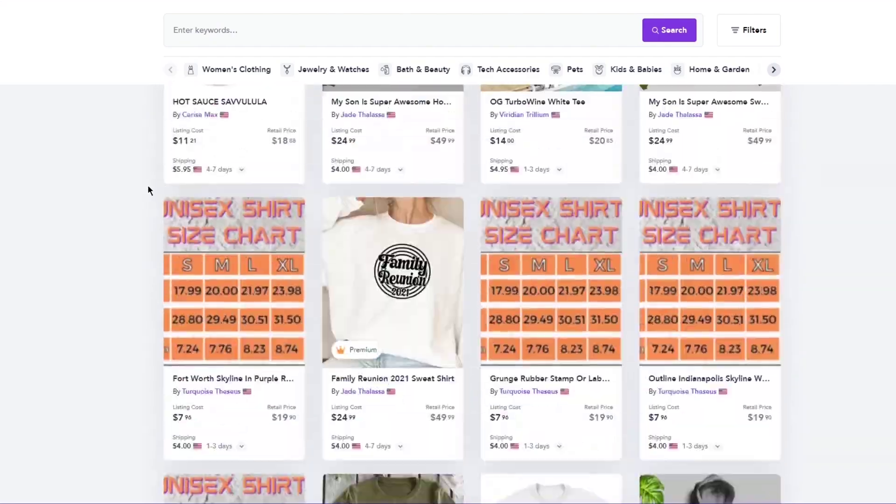
scroll(148, 190, "up", 5)
scroll(177, 197, "up", 2)
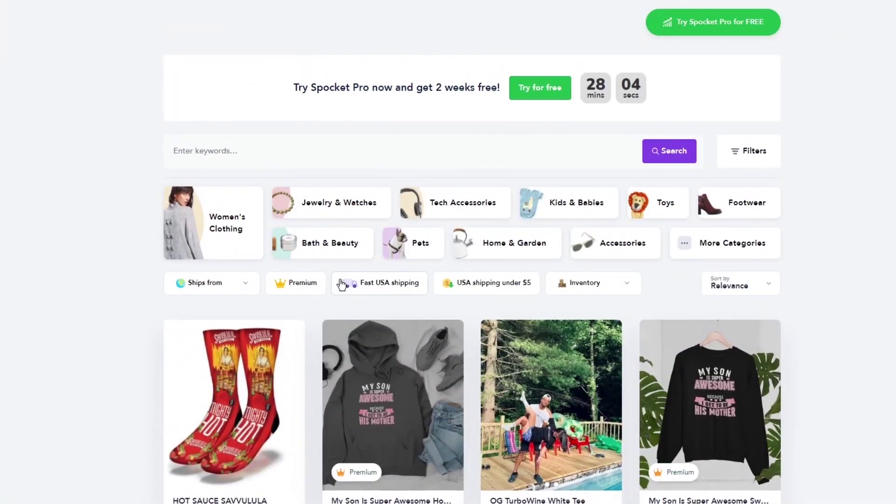
Check the Ships from options without picking one, then sort by Price: high to low
left_click(236, 290)
left_click(213, 329)
left_click(234, 292)
left_click(222, 294)
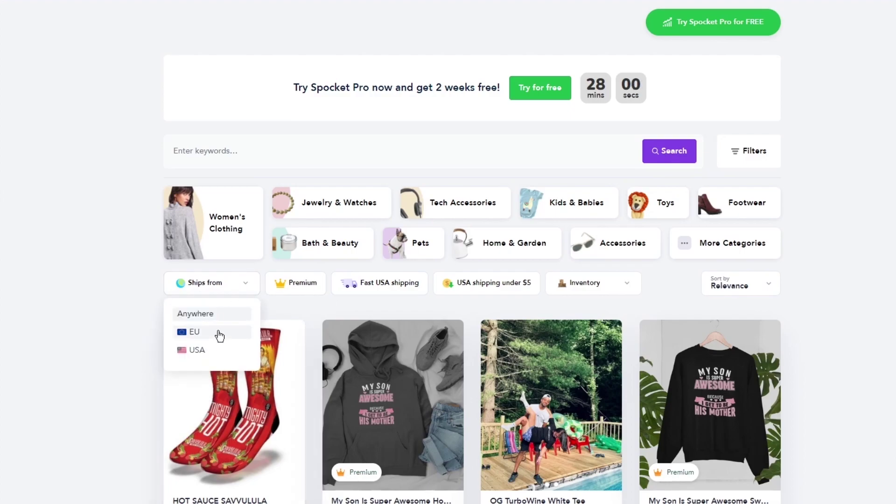
left_click(226, 275)
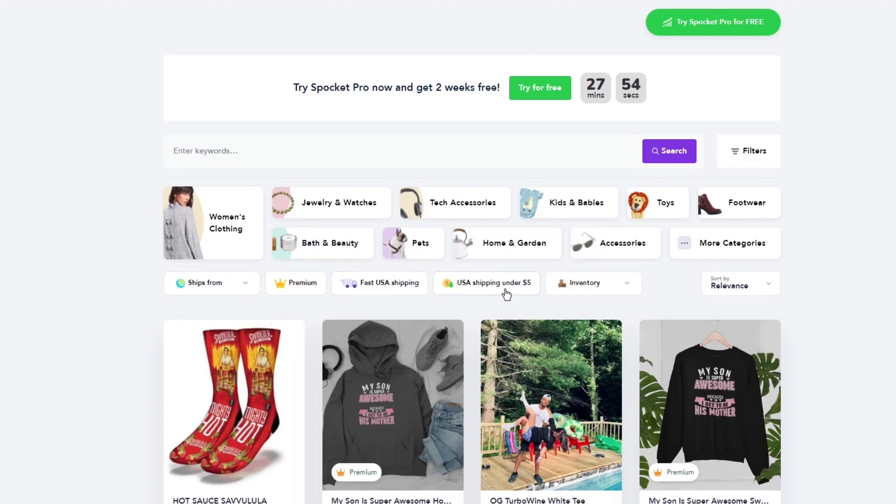
left_click(748, 287)
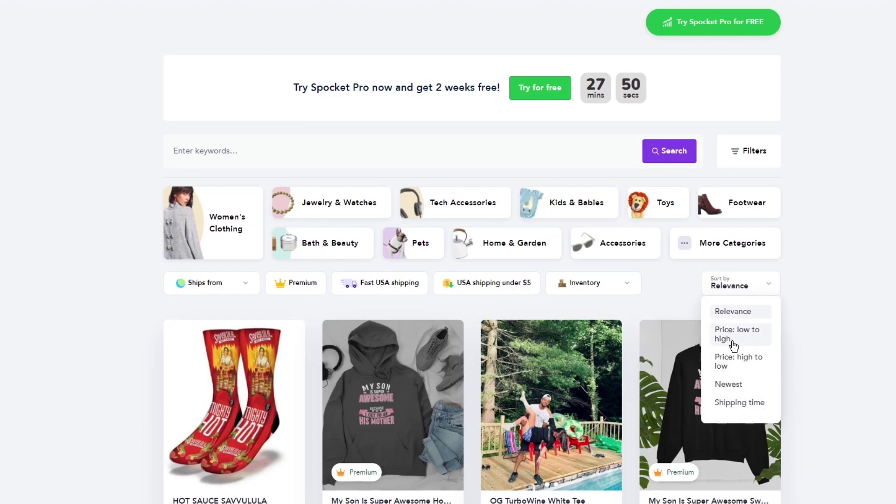
left_click(735, 363)
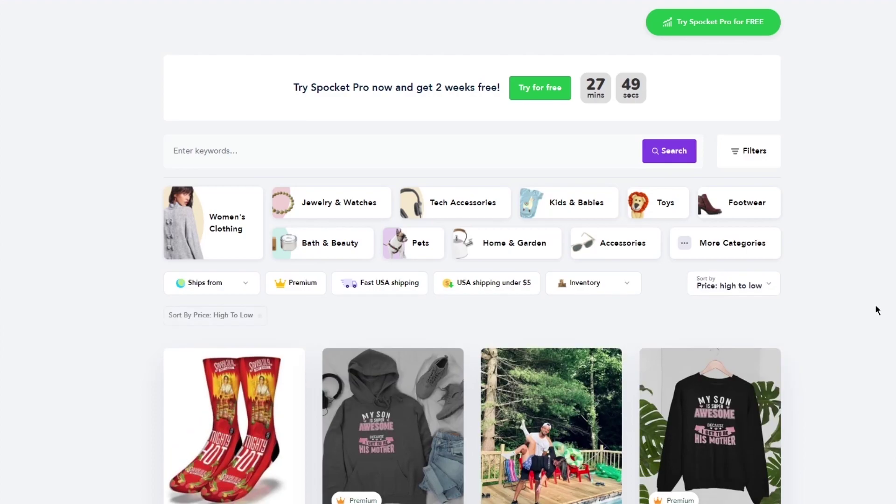
scroll(182, 294, "down", 3)
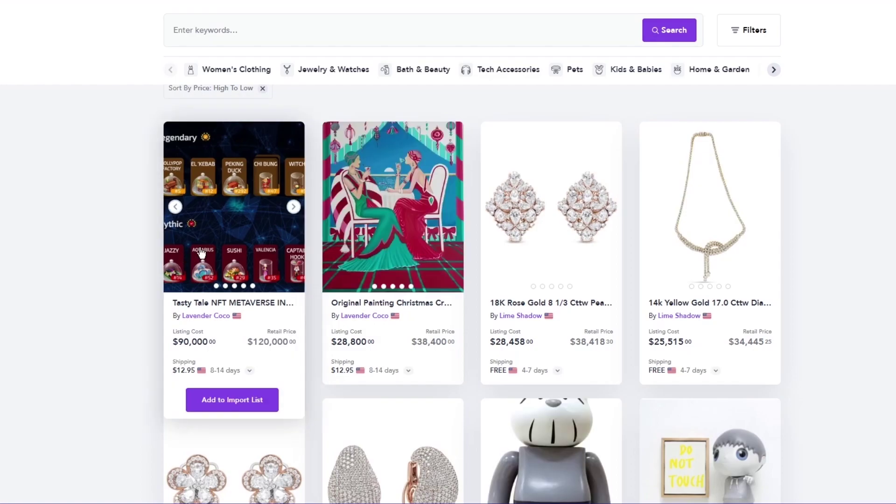
mouse_move(552, 210)
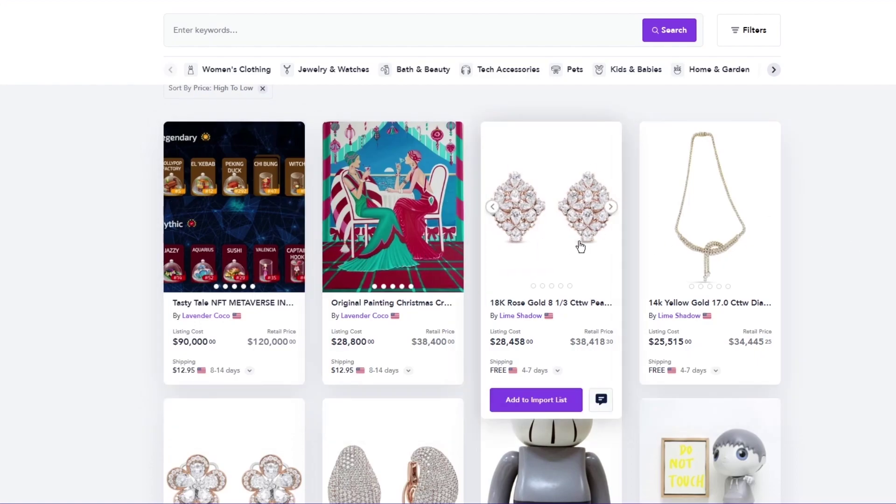
scroll(581, 243, "down", 3)
scroll(488, 214, "down", 3)
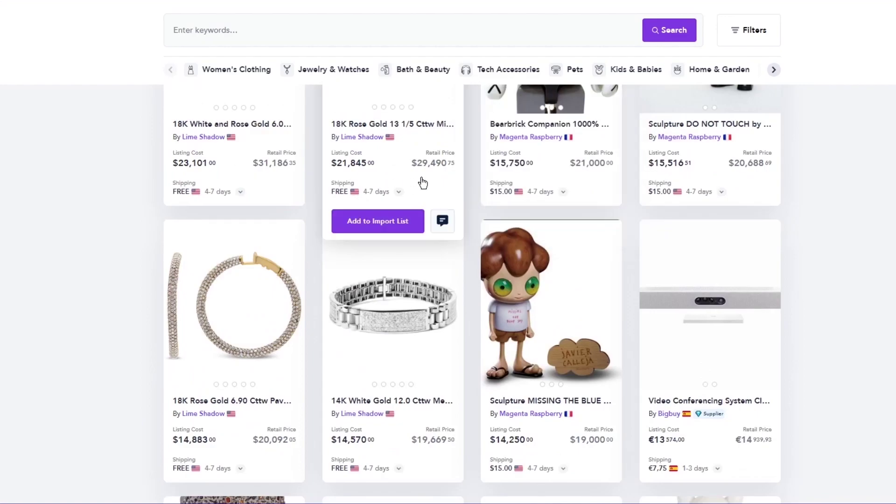
scroll(610, 304, "down", 2)
scroll(585, 204, "down", 3)
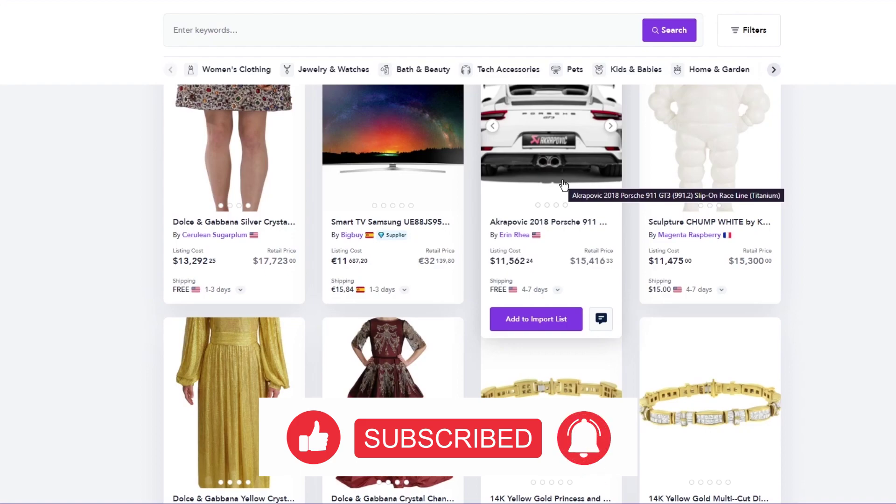
scroll(841, 175, "down", 5)
scroll(848, 175, "down", 8)
scroll(838, 175, "down", 5)
scroll(835, 174, "down", 5)
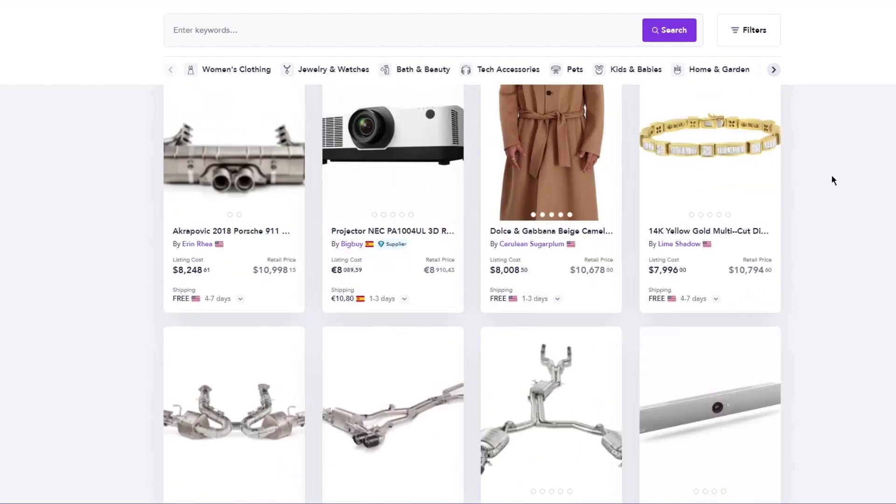
scroll(555, 190, "up", 4)
scroll(851, 185, "down", 5)
scroll(853, 189, "down", 5)
scroll(853, 189, "down", 3)
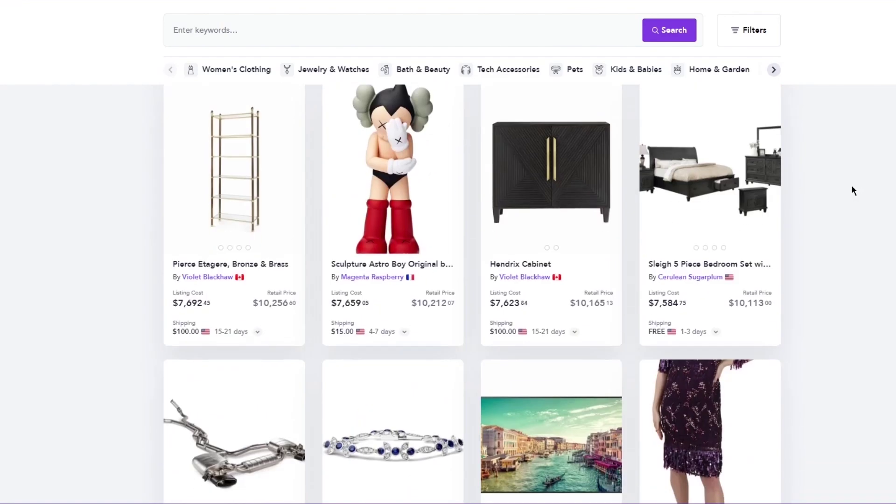
scroll(853, 190, "down", 5)
scroll(853, 190, "down", 2)
scroll(853, 190, "down", 4)
scroll(853, 190, "down", 5)
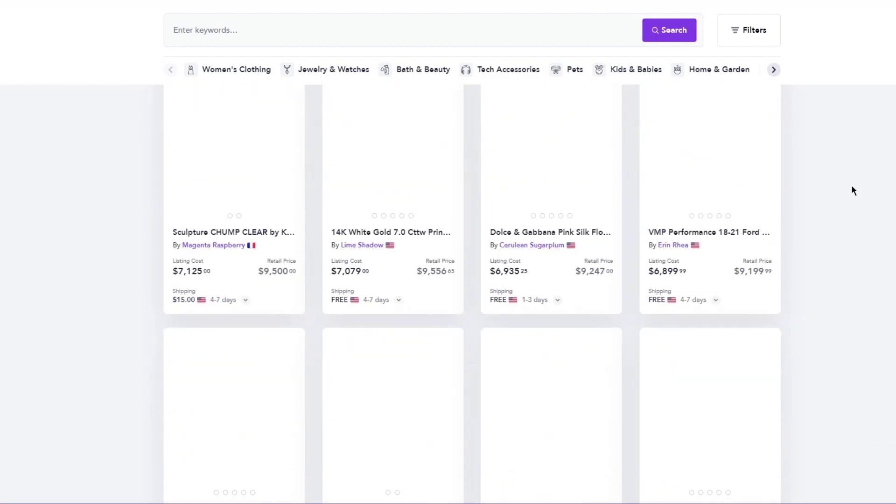
scroll(825, 190, "down", 3)
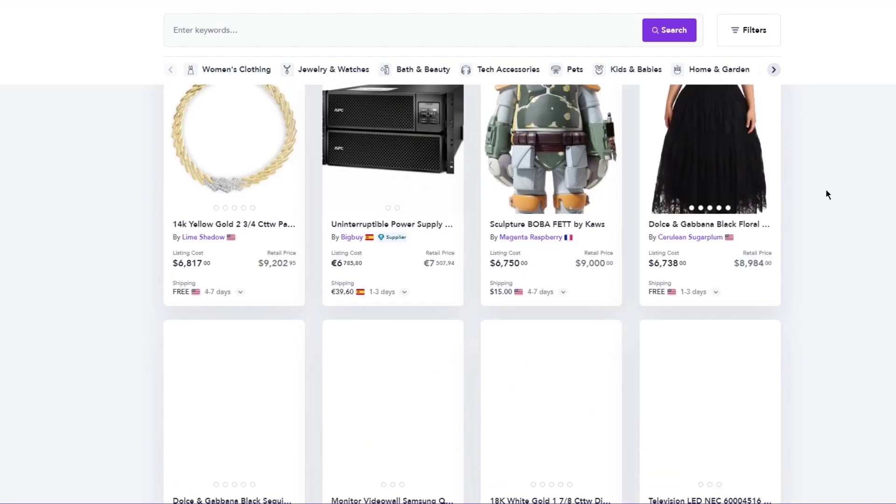
scroll(826, 194, "down", 3)
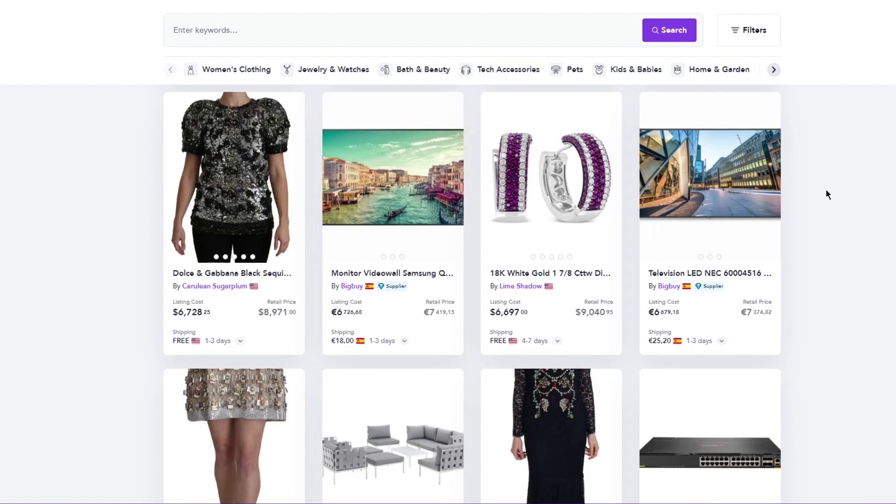
scroll(826, 194, "down", 3)
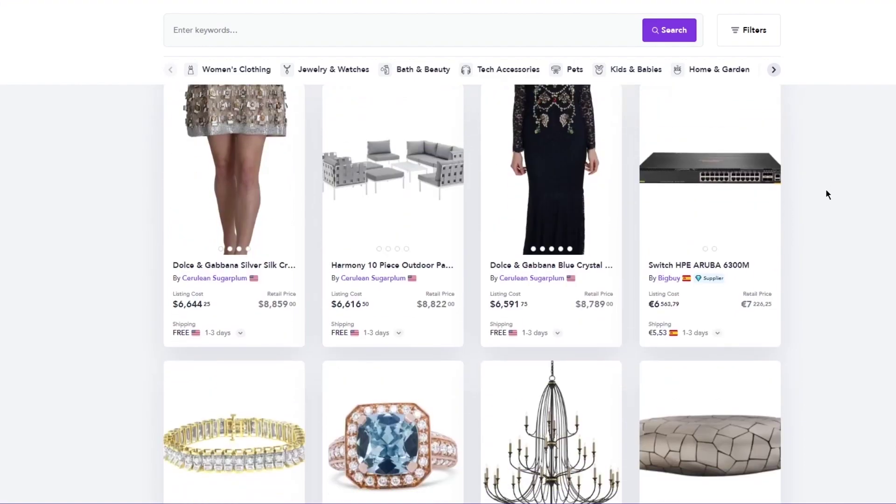
scroll(826, 195, "down", 1)
scroll(826, 194, "down", 2)
scroll(826, 193, "down", 3)
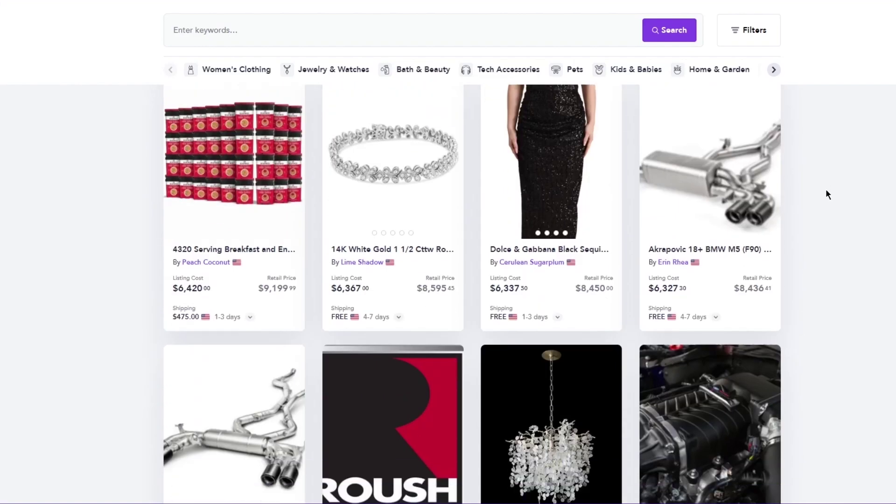
scroll(826, 194, "down", 2)
scroll(826, 194, "down", 3)
scroll(825, 195, "down", 3)
scroll(826, 194, "down", 3)
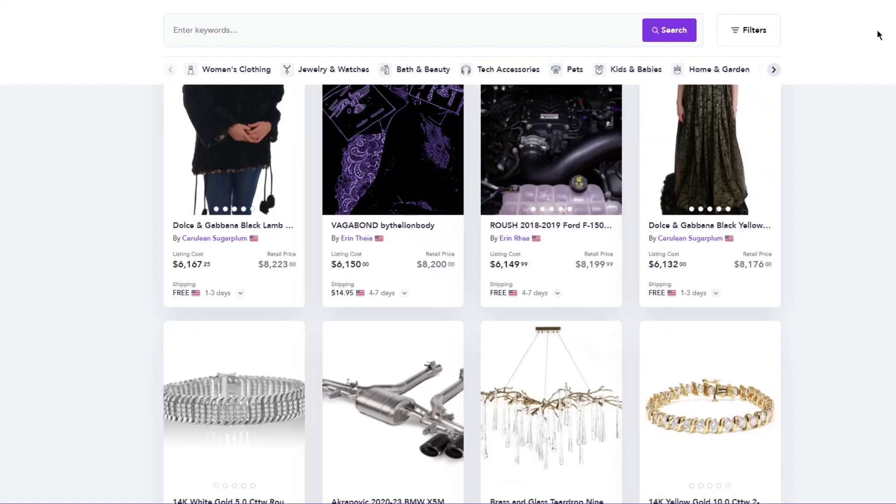
scroll(525, 50, "down", 3)
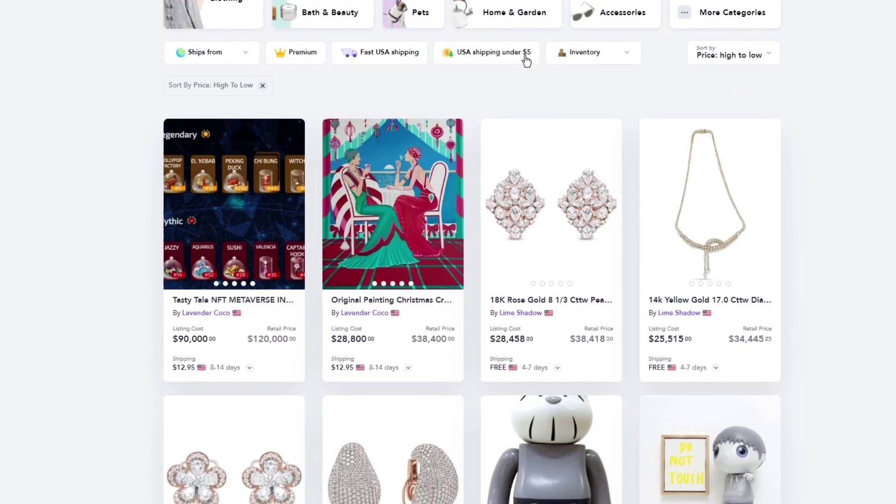
scroll(448, 41, "down", 4)
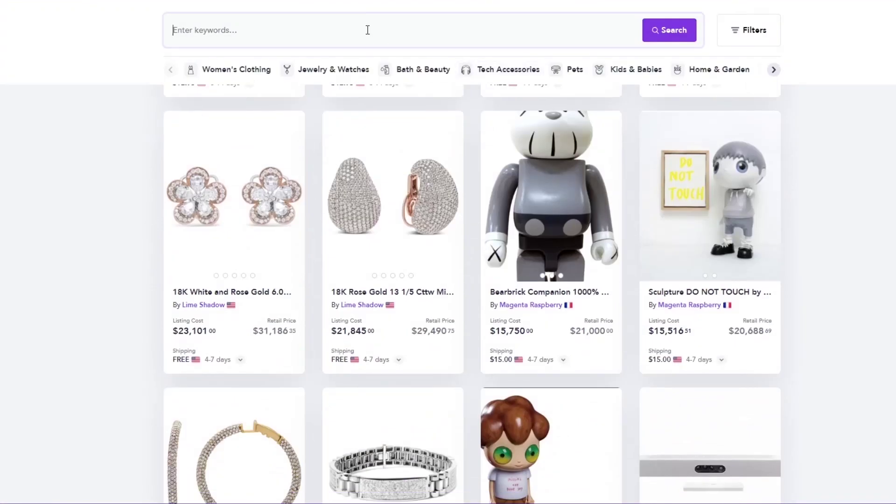
type("sweatshirt")
scroll(367, 30, "up", 3)
scroll(362, 33, "up", 3)
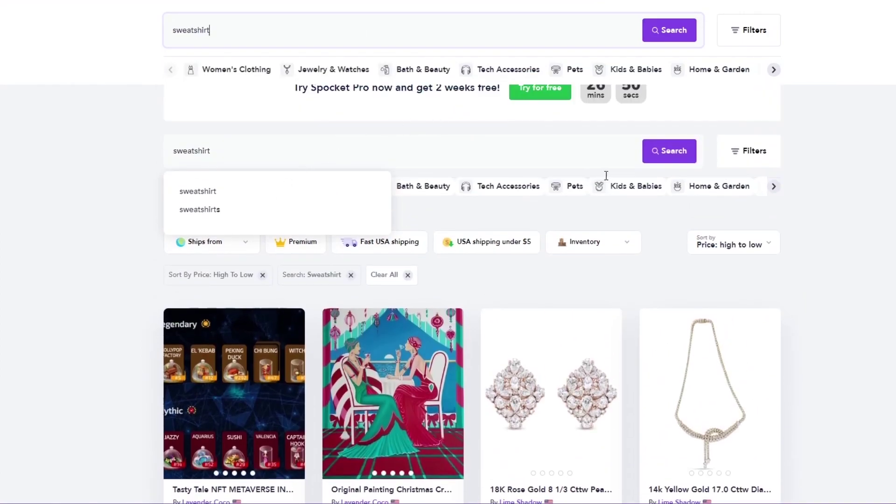
Run the keyword search for 'sweatshirt'
left_click(672, 151)
scroll(816, 149, "down", 2)
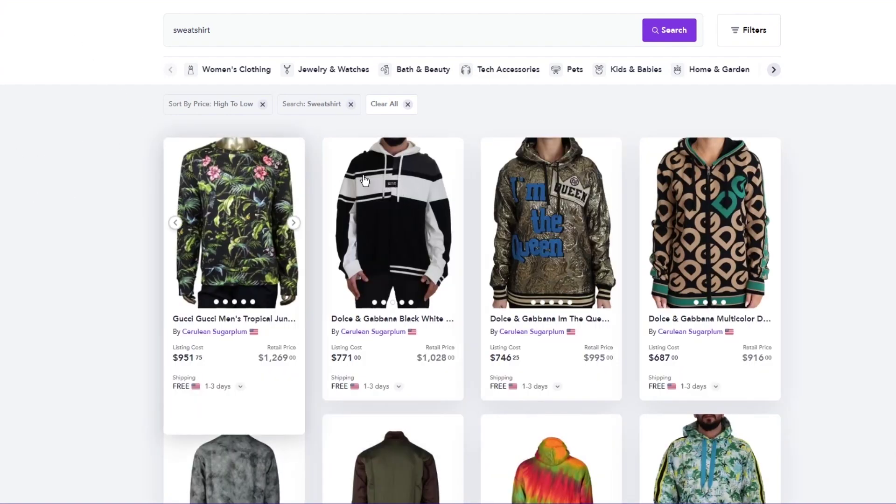
scroll(844, 196, "down", 3)
scroll(842, 196, "down", 3)
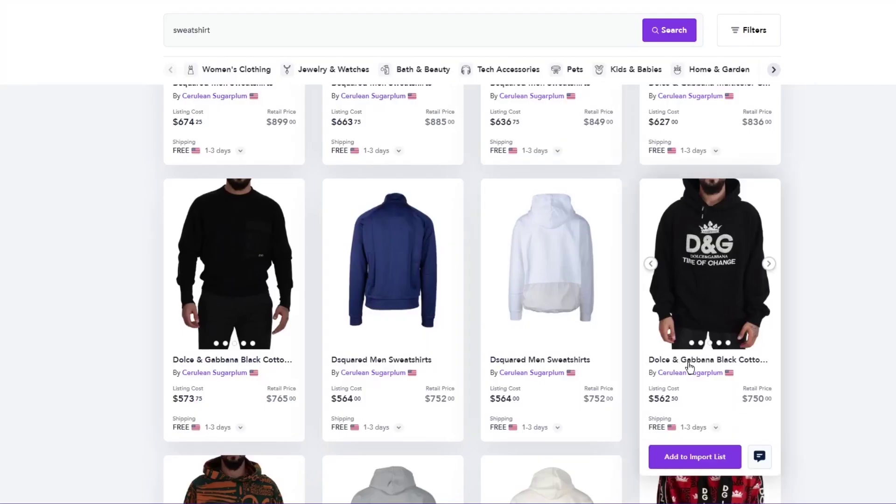
Add the black Dolce & Gabbana hoodie to the import list and dismiss the pricing offer
left_click(671, 459)
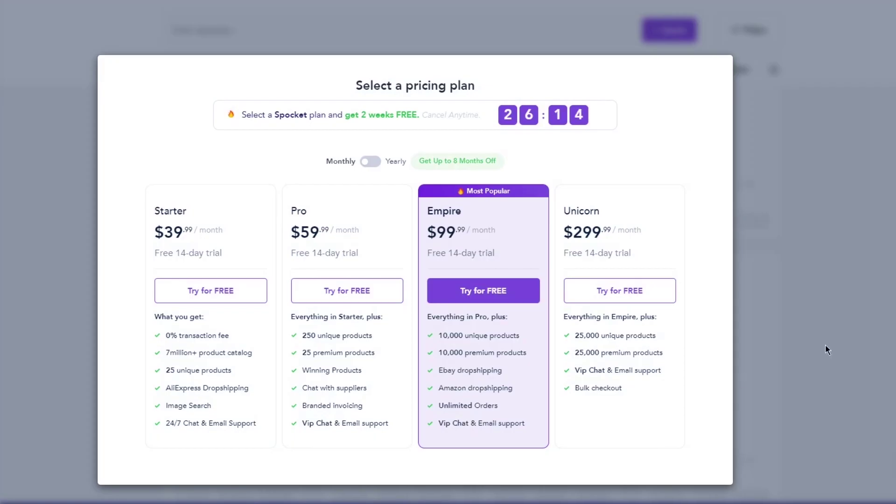
left_click(826, 349)
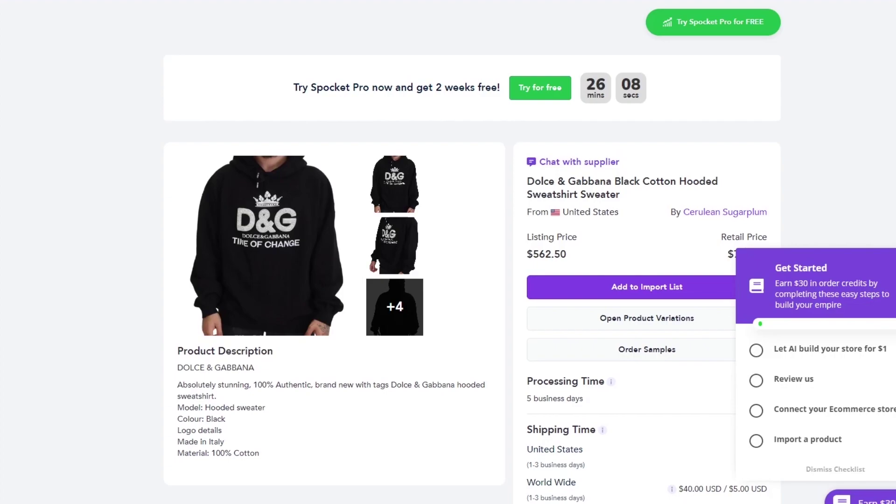
Close the Get Started checklist and the Smartli AI description popup, clearing a stray selection
left_click(732, 176)
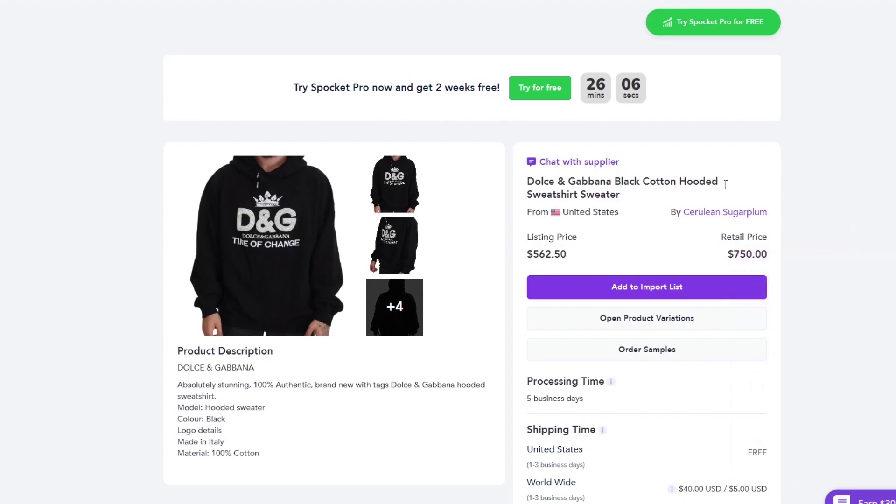
scroll(800, 182, "down", 2)
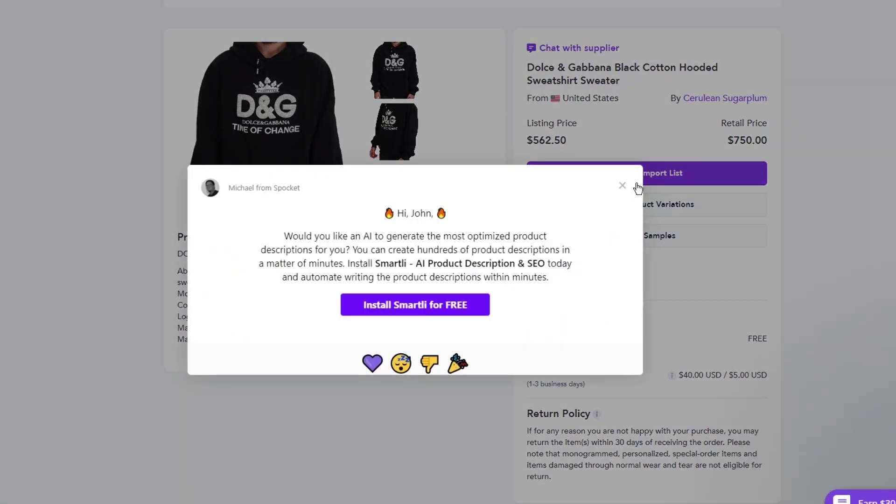
left_click(623, 186)
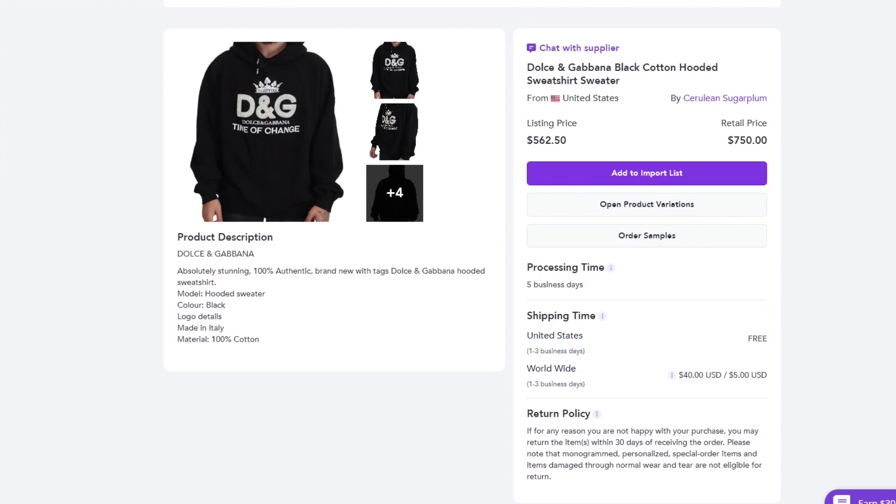
left_click(802, 339)
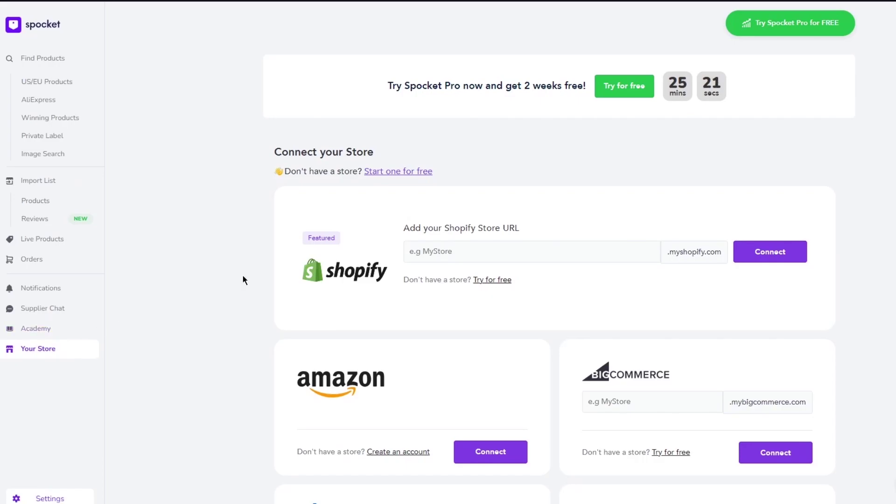
scroll(229, 216, "down", 3)
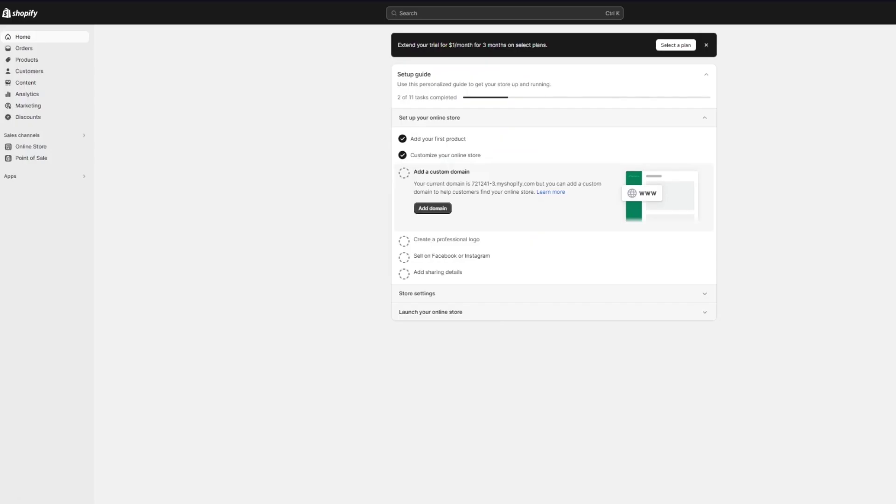
Copy the store address from Shopify admin and paste it into the Shopify Store URL field
right_click(213, 3)
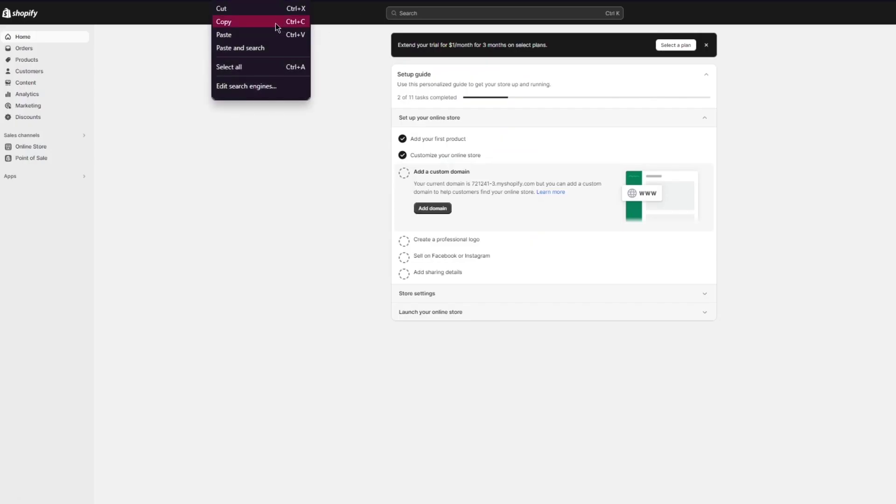
left_click(265, 27)
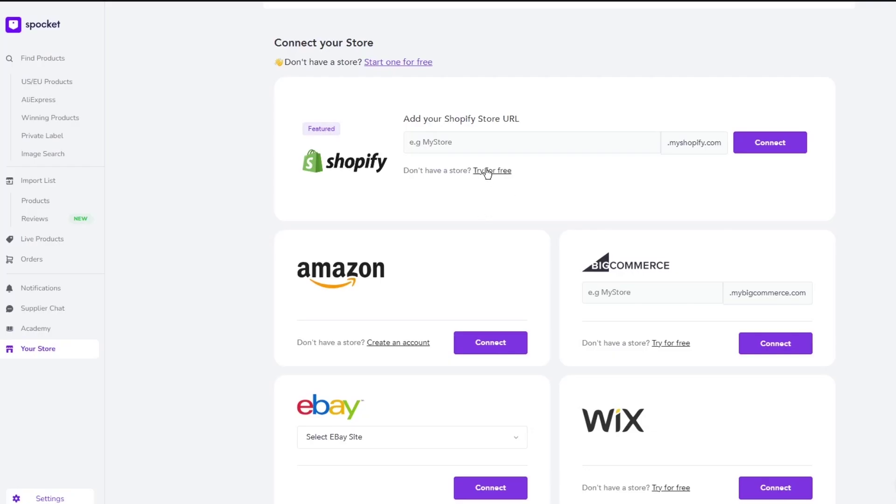
left_click(443, 141)
right_click(444, 140)
left_click(472, 230)
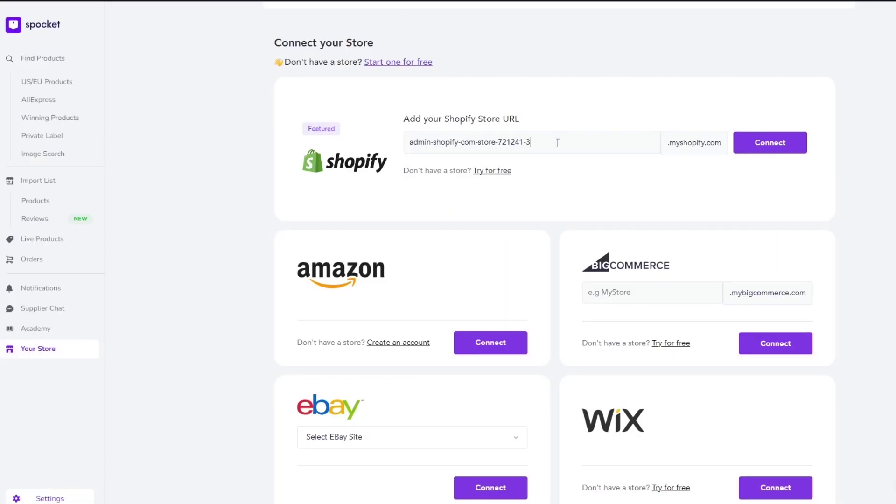
Delete the admin-shopify-com-store- prefix, leaving only 721241-3
left_click_drag(557, 142, 260, 148)
left_click(470, 151)
key("BackSpace")
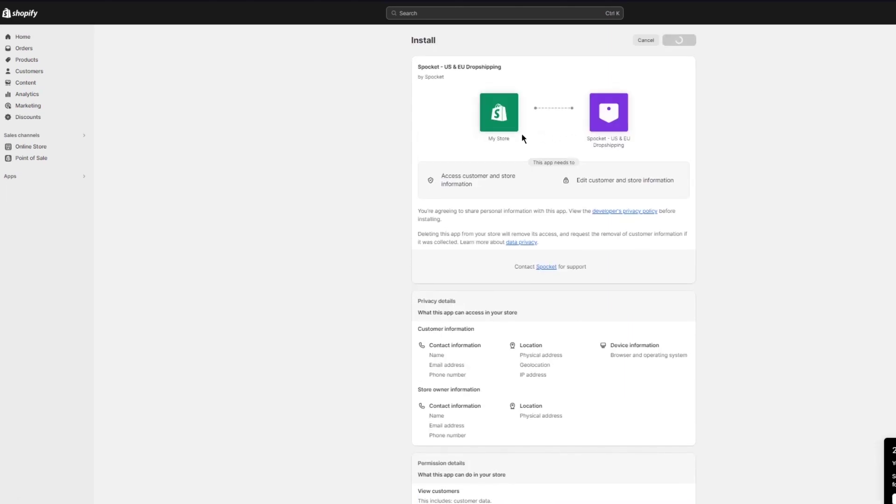
Approve the Spocket app install and view the store's Shopify product list
left_click(684, 47)
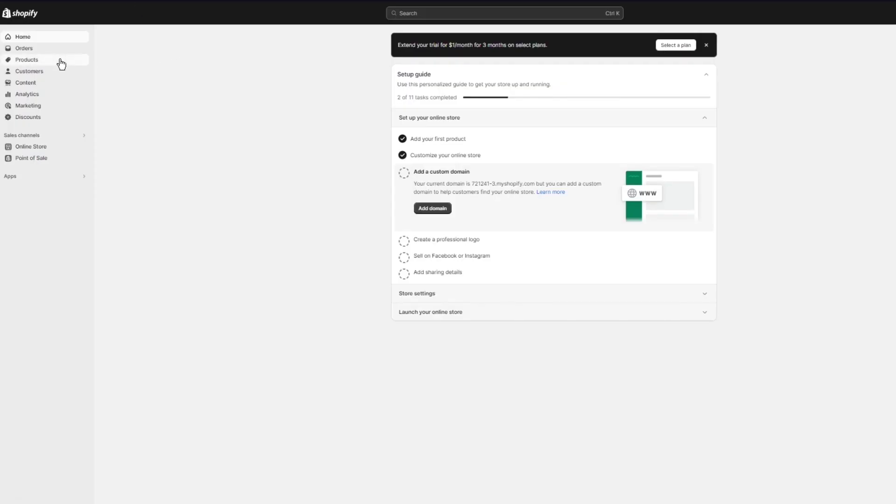
left_click(61, 61)
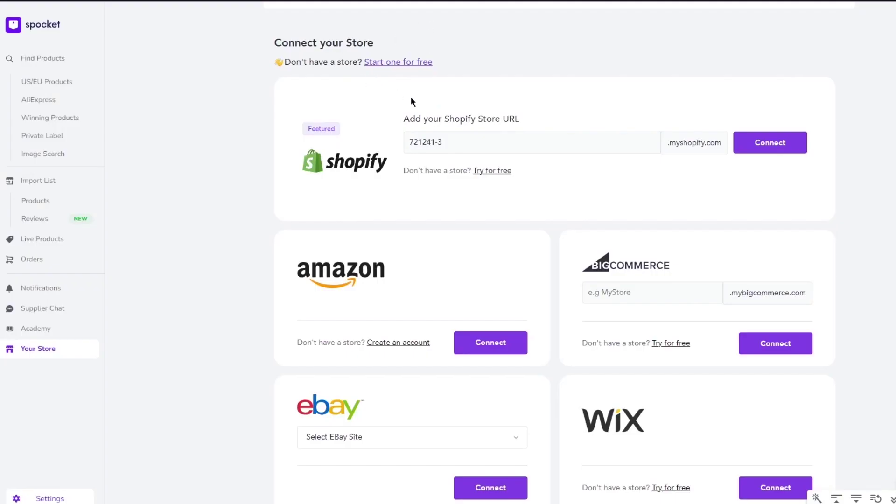
scroll(220, 164, "down", 1)
scroll(388, 154, "down", 2)
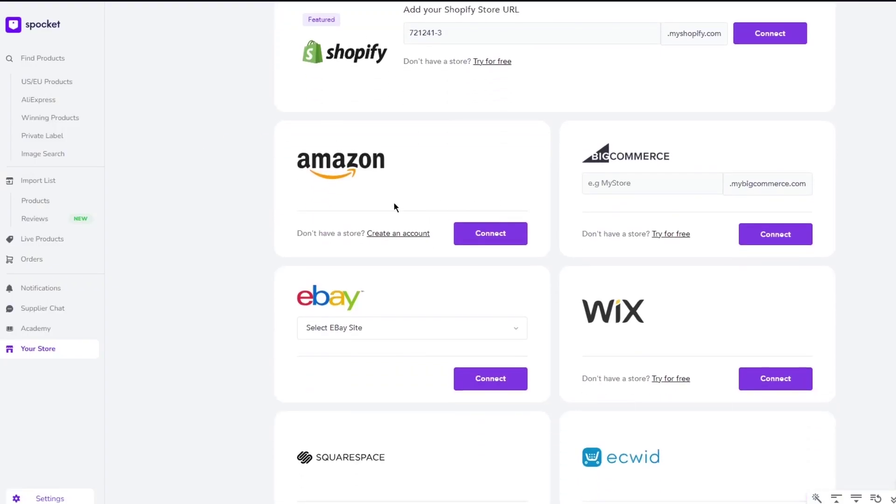
scroll(395, 206, "down", 1)
scroll(497, 156, "down", 2)
scroll(490, 174, "down", 3)
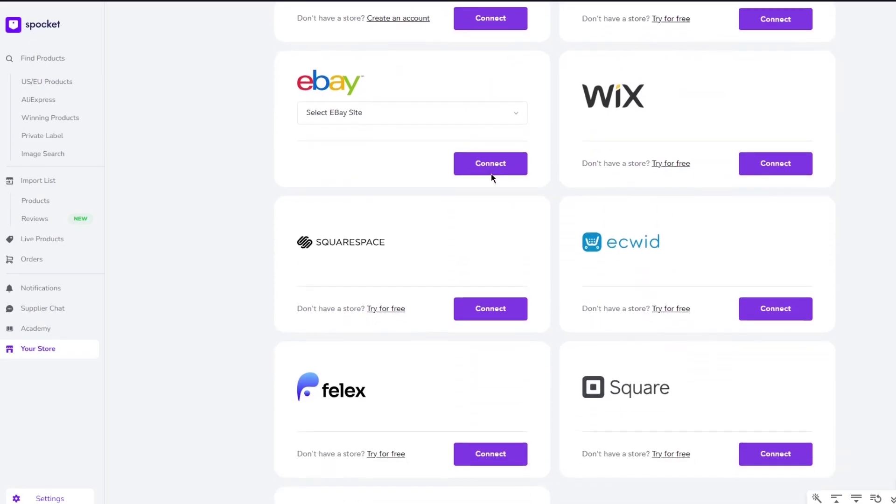
scroll(490, 175, "down", 3)
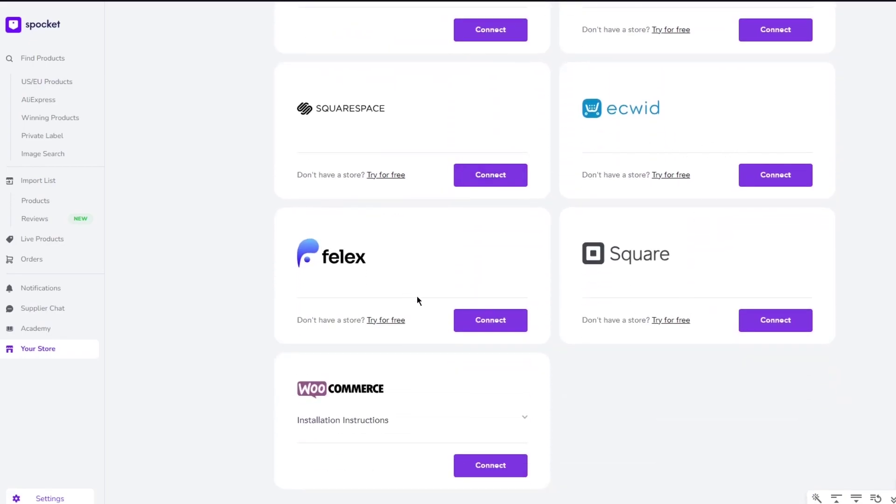
scroll(447, 358, "up", 1)
scroll(453, 345, "up", 5)
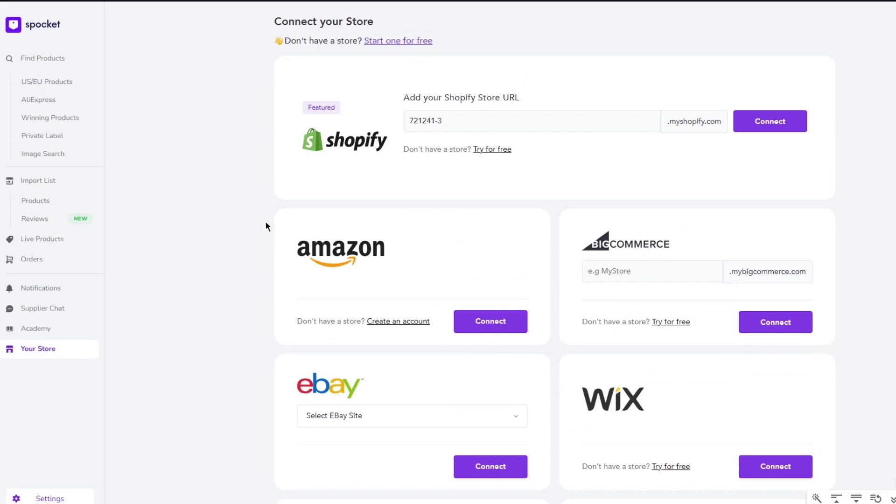
scroll(266, 226, "up", 3)
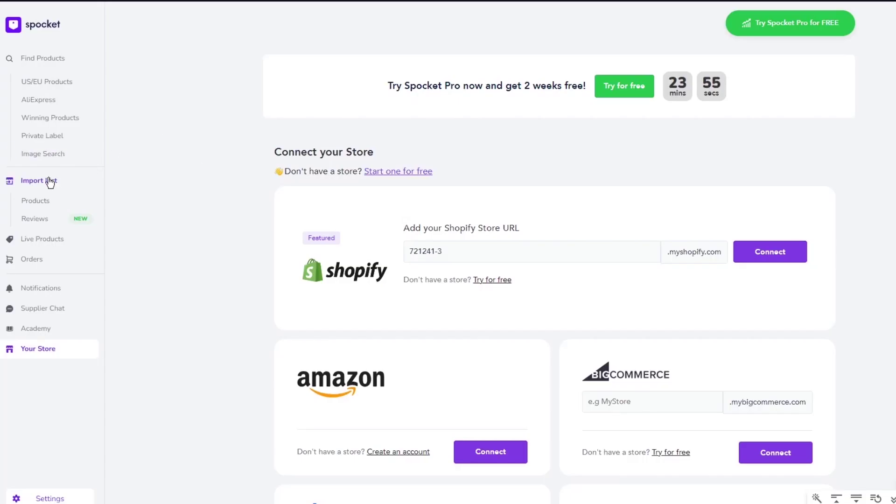
Open the imported products list from Spocket's Import List sidebar
left_click(48, 204)
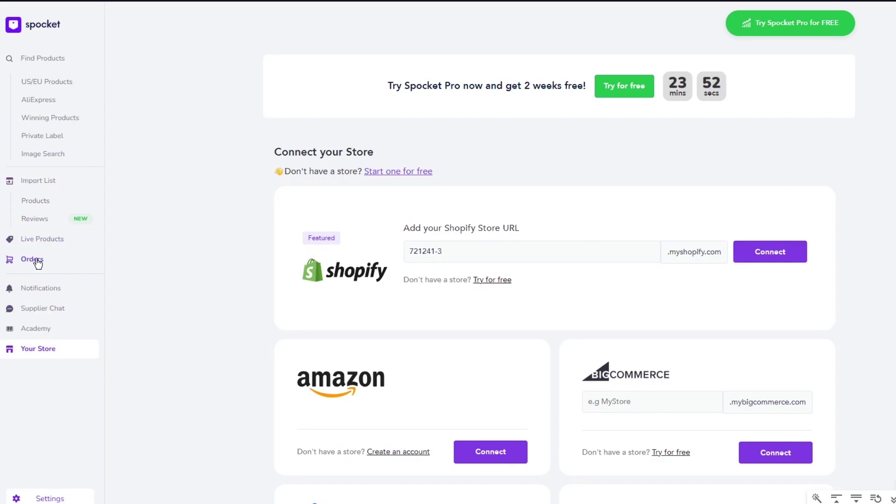